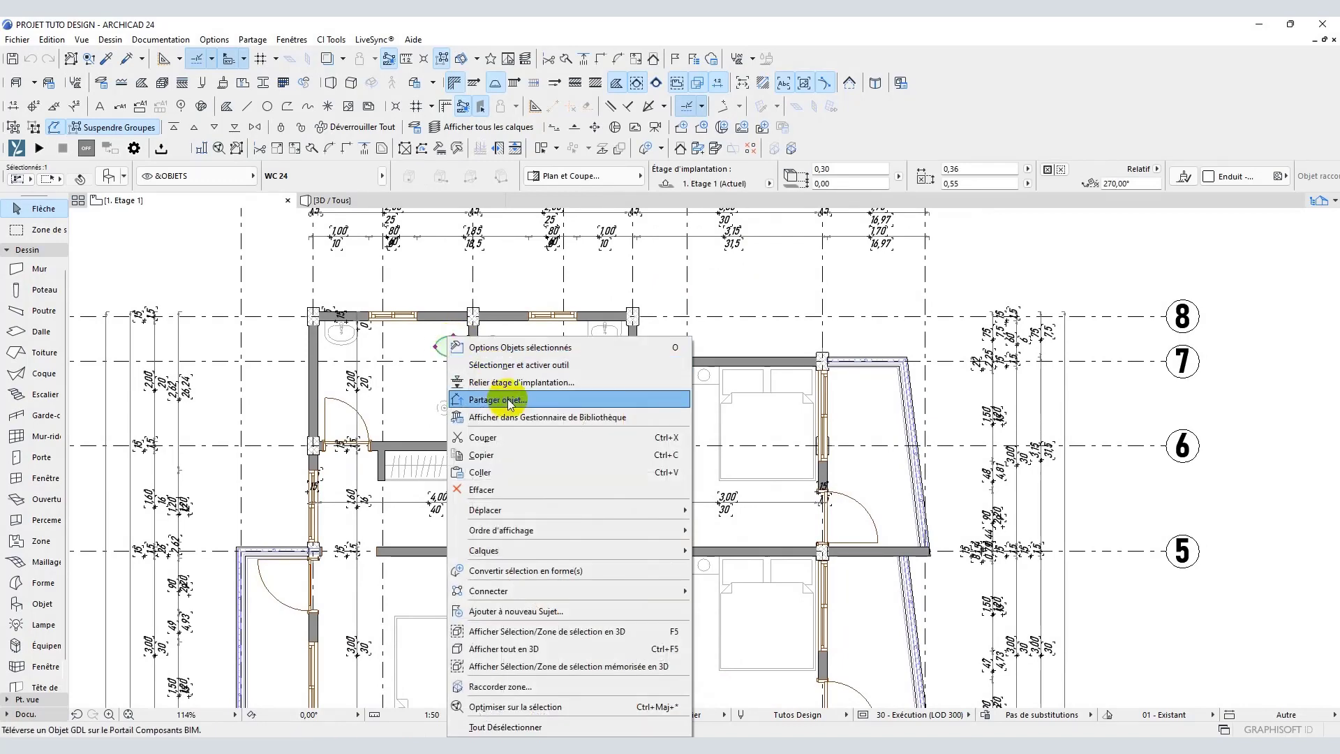
# Hide the layer of the selected WC object in the floor plan.
pyautogui.moveTo(521, 551)
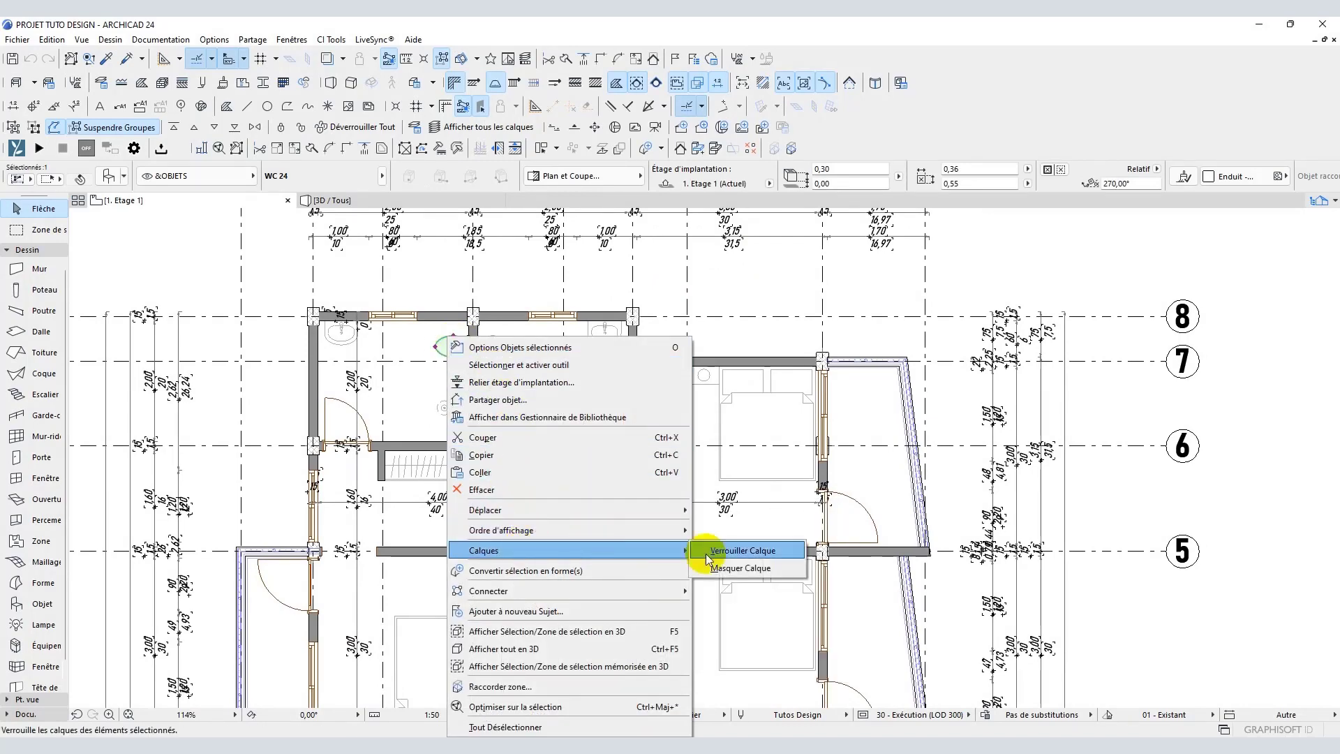
pyautogui.click(762, 568)
pyautogui.moveTo(679, 484); pyautogui.dragTo(589, 383, button='middle')
pyautogui.scroll(-2, 589, 382)
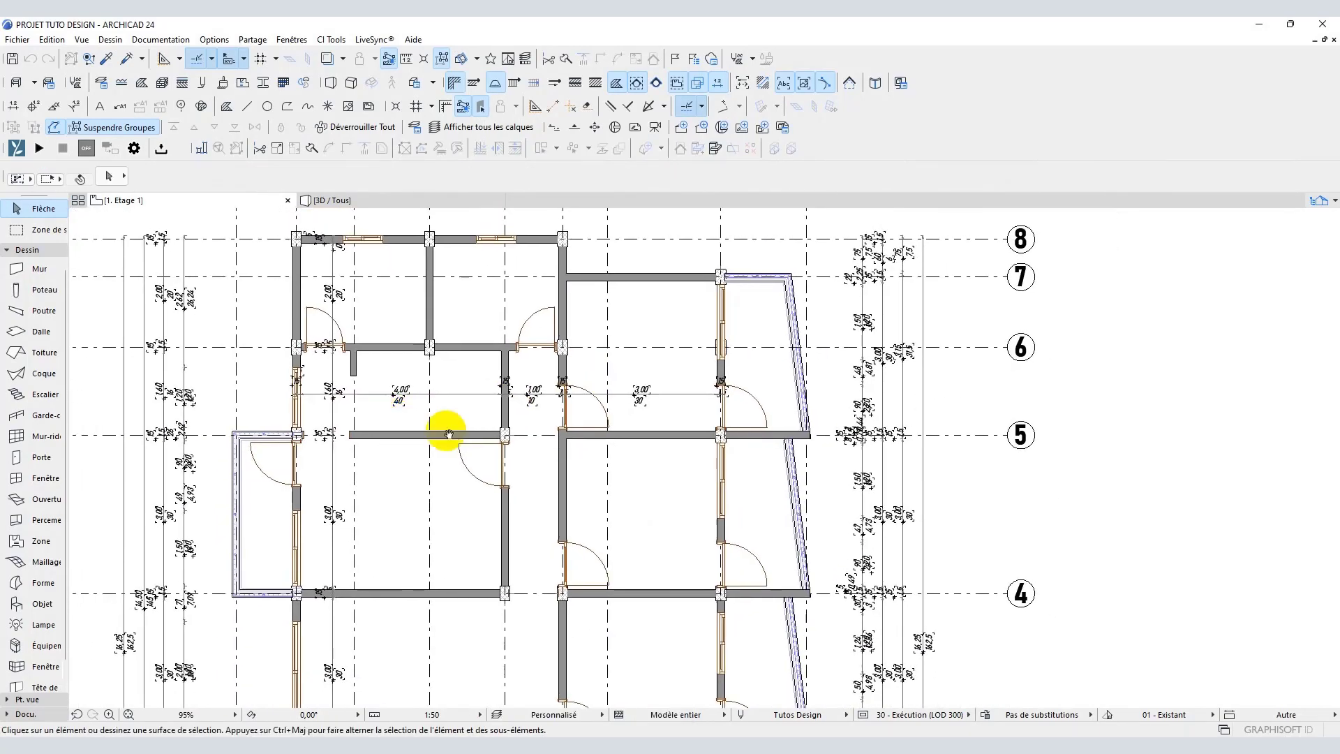
# Examine the floor plan for leftover objects and look over its walls, grid axes and dimensions.
pyautogui.moveTo(484, 440); pyautogui.dragTo(431, 447, button='middle')
pyautogui.scroll(3, 370, 436)
pyautogui.scroll(-5, 436, 448)
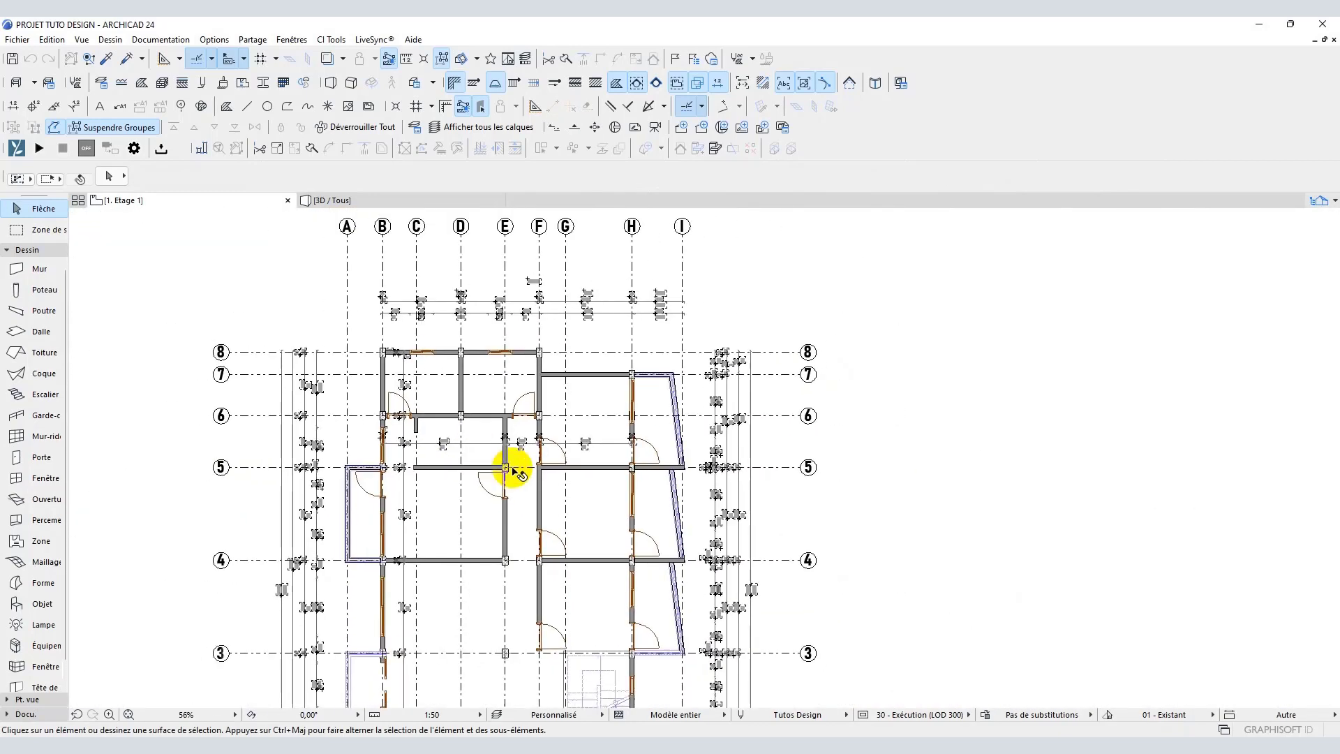
pyautogui.moveTo(515, 464); pyautogui.dragTo(421, 433, button='middle')
pyautogui.scroll(-1, 402, 416)
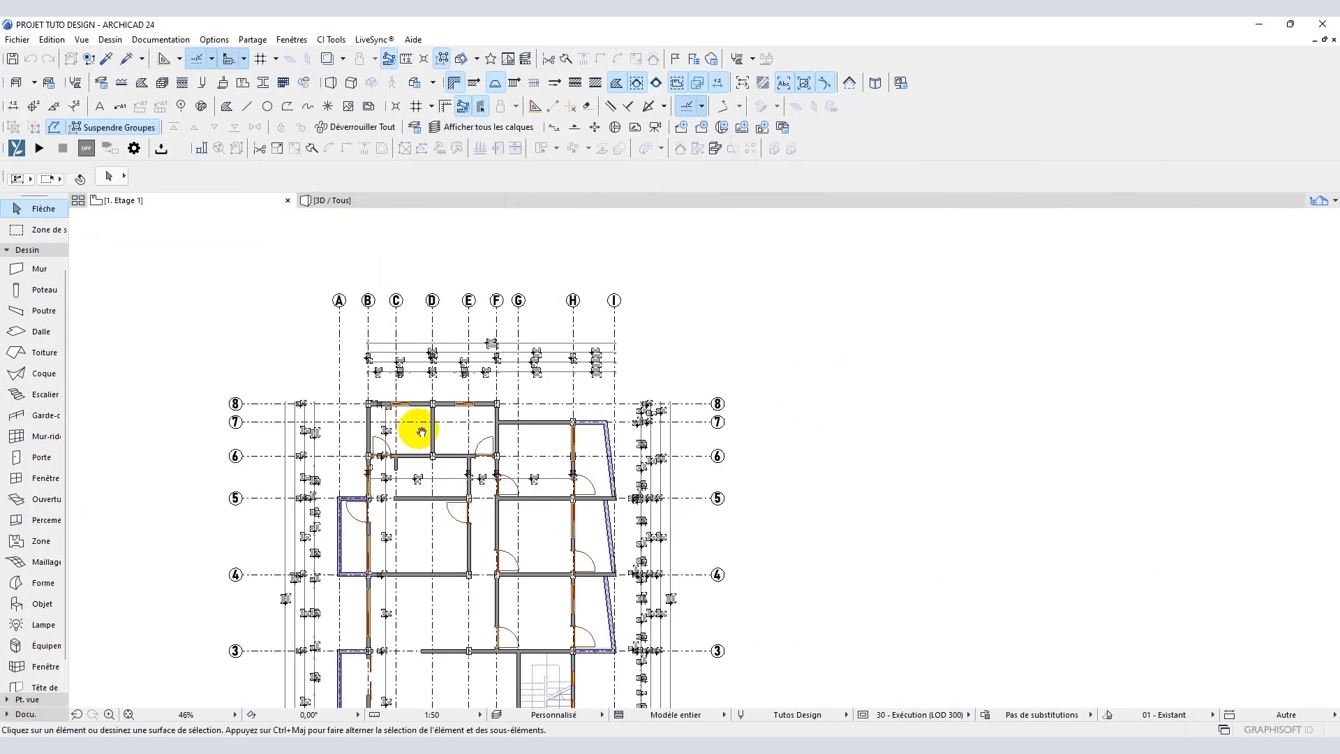
pyautogui.scroll(7, 342, 299)
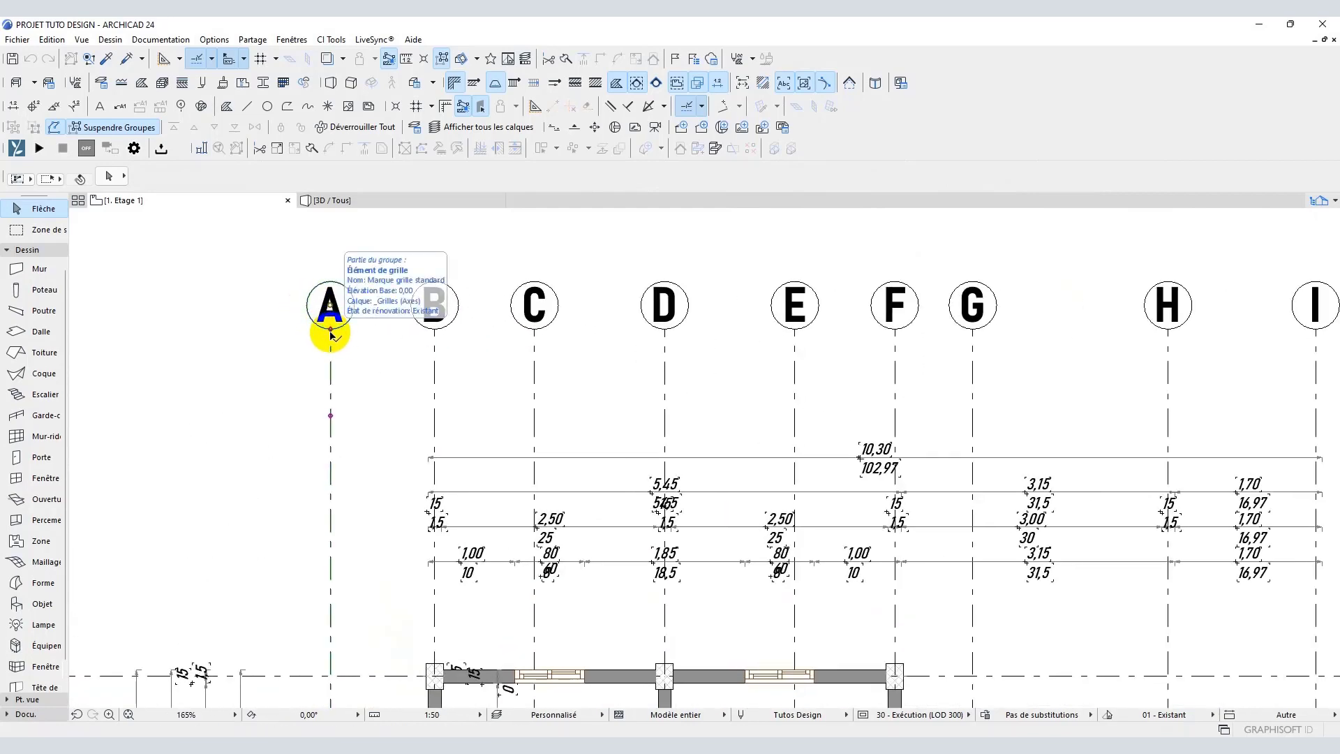
pyautogui.scroll(-9, 379, 354)
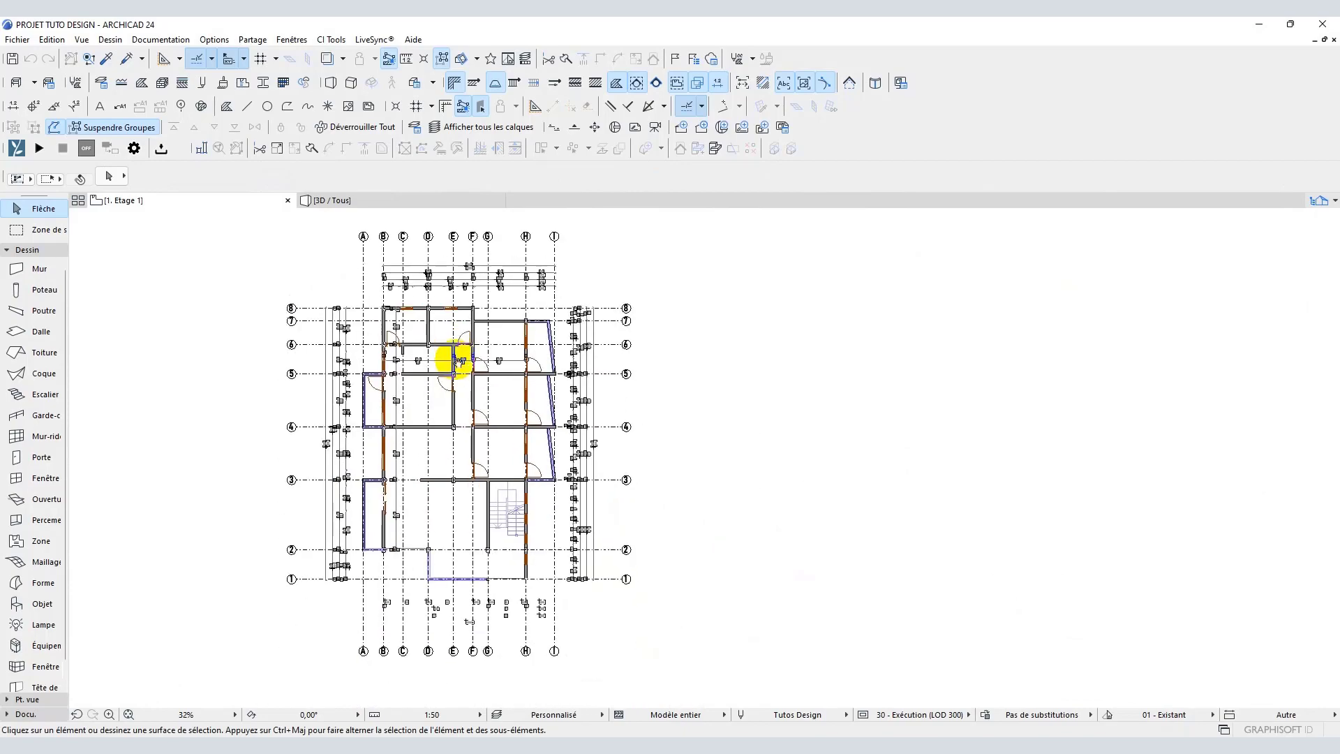
pyautogui.scroll(7, 440, 354)
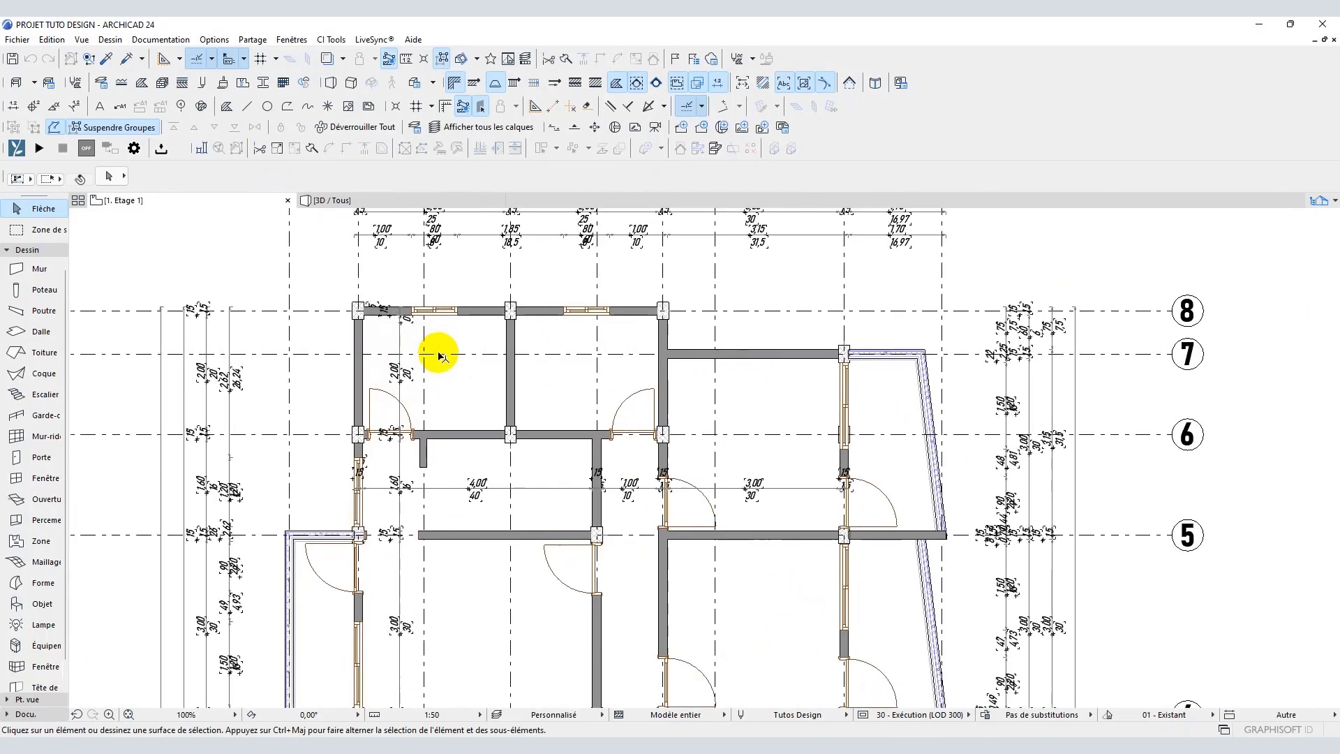
pyautogui.scroll(-6, 468, 388)
pyautogui.scroll(4, 433, 338)
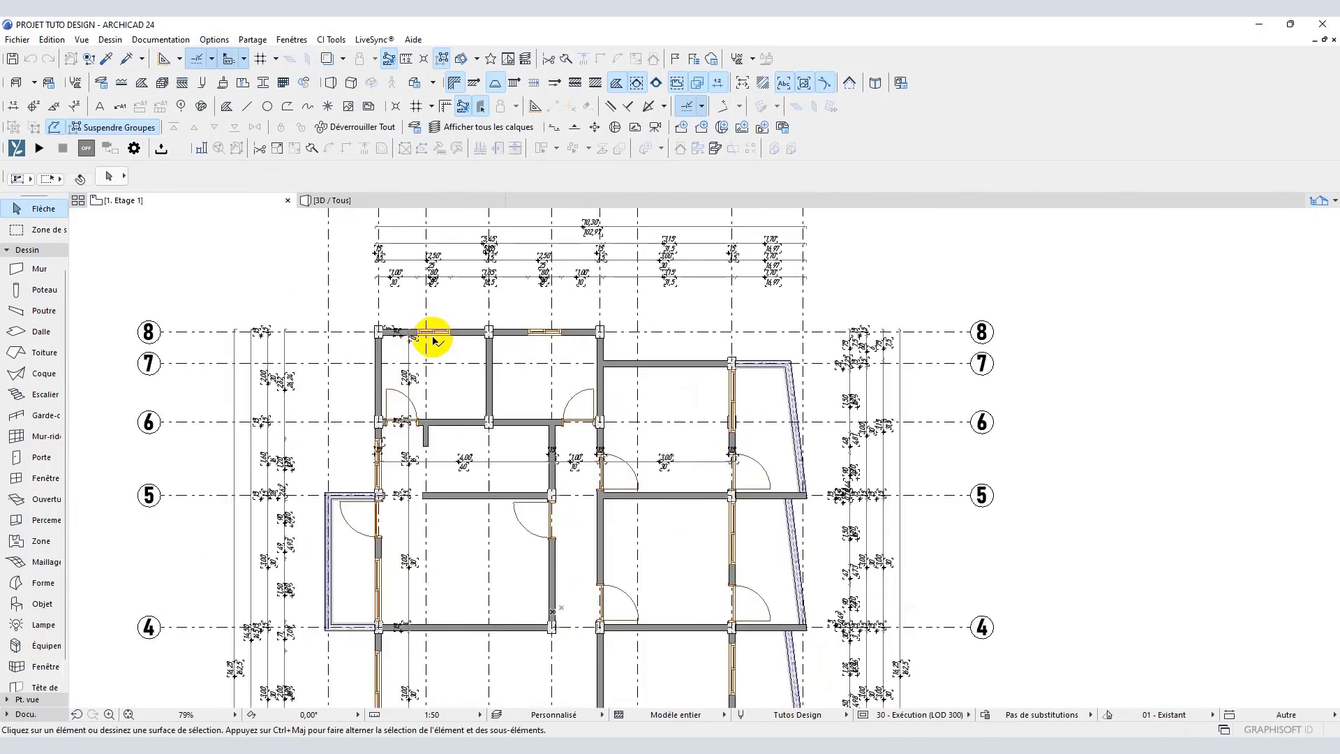
pyautogui.scroll(-2, 436, 342)
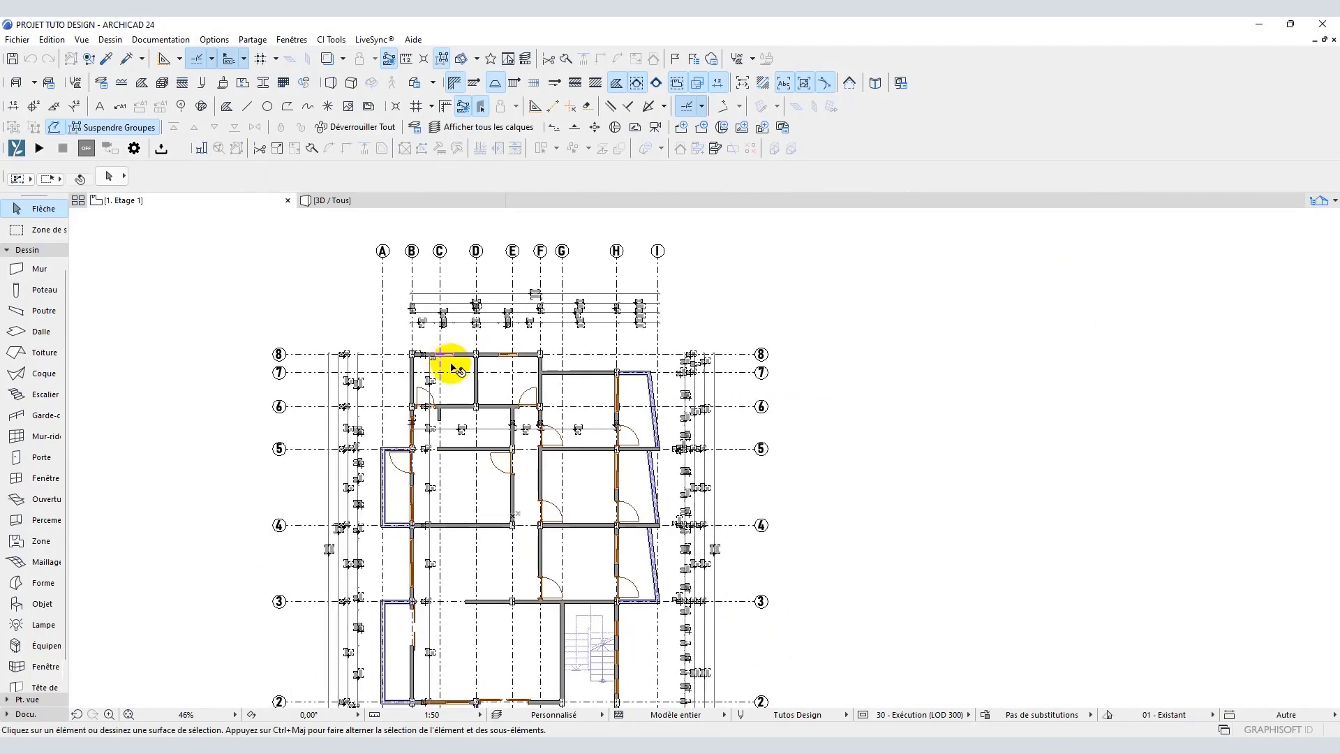
pyautogui.scroll(-2, 482, 384)
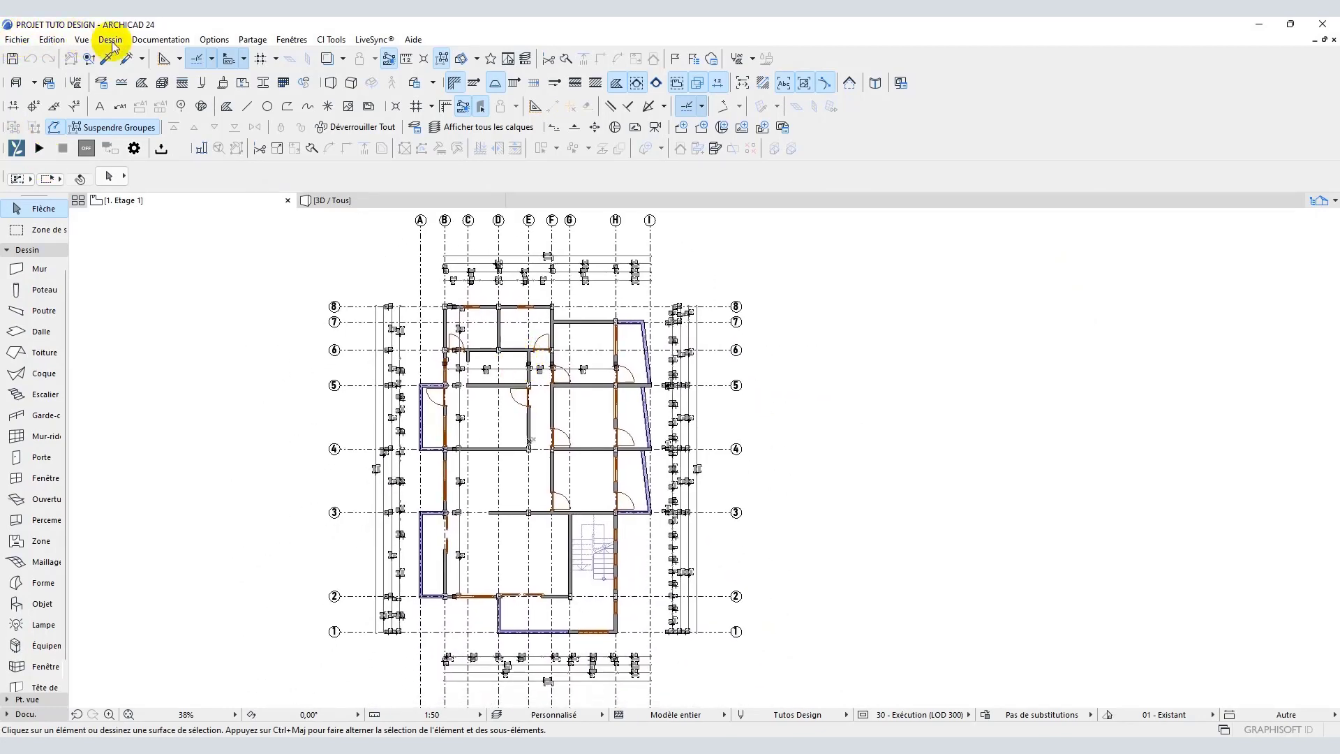
# Start saving the plan under a new name as a DXF file named PROJET DE STRUCTURE.
pyautogui.click(17, 39)
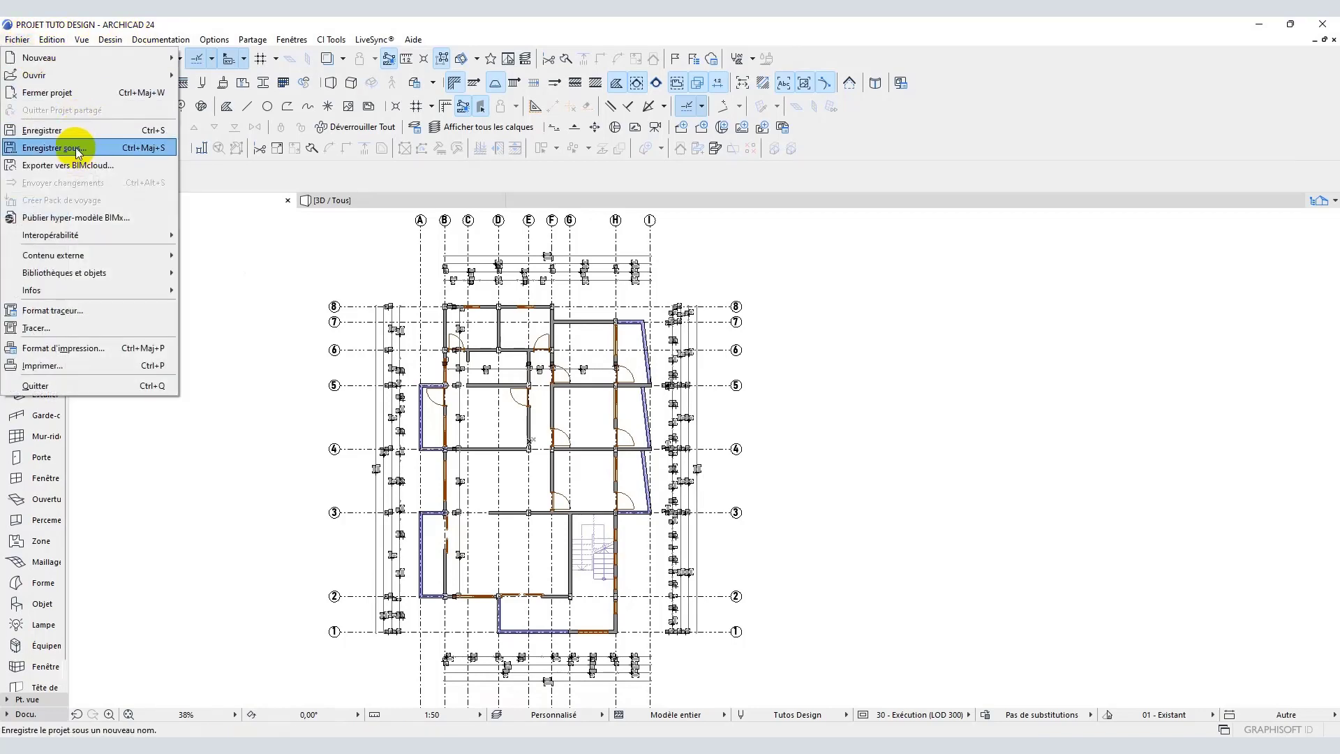
pyautogui.click(81, 149)
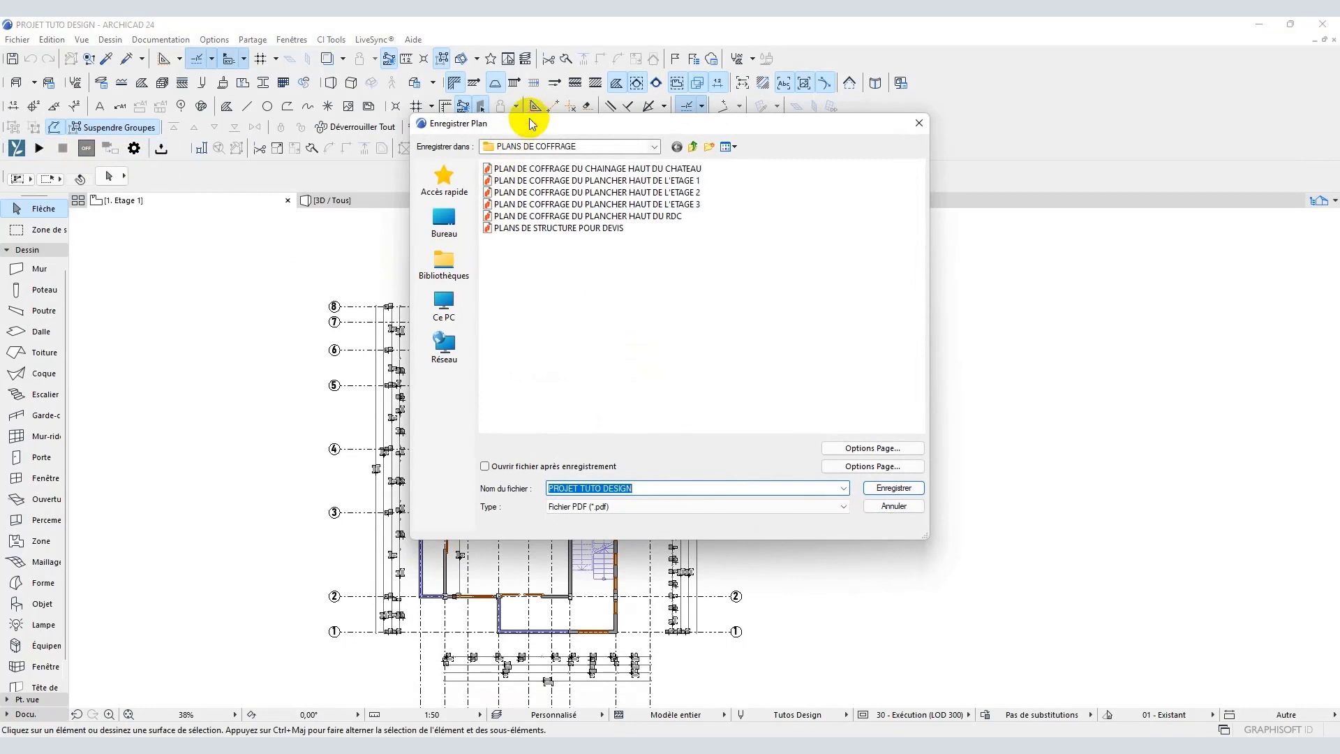
pyautogui.moveTo(529, 118); pyautogui.dragTo(372, 118)
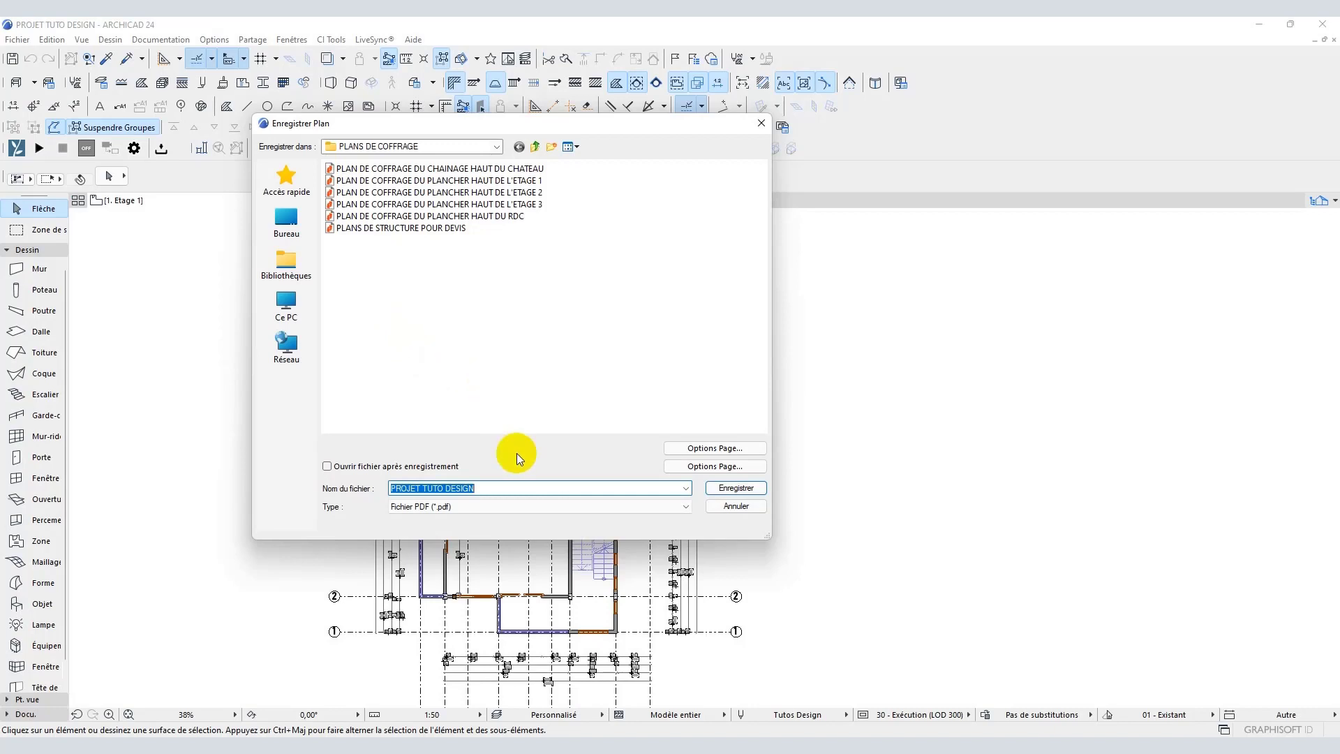
pyautogui.click(498, 505)
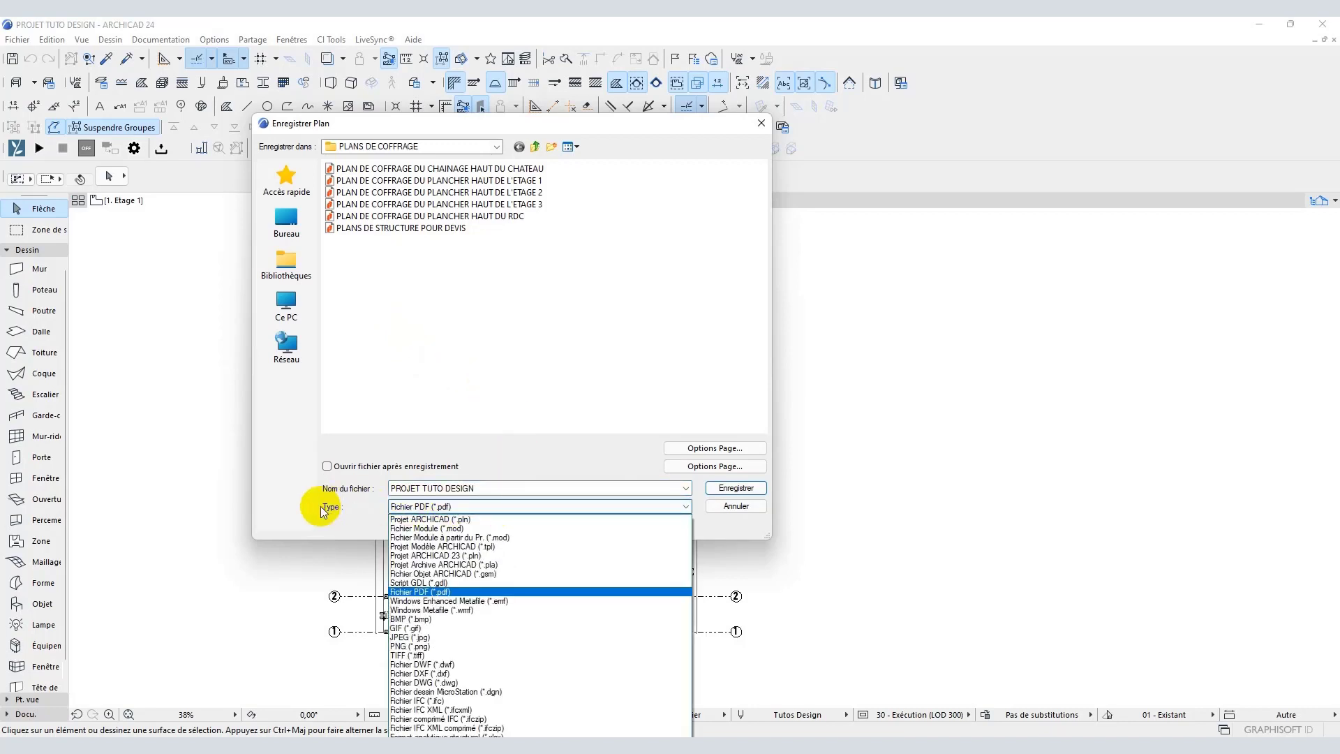
pyautogui.click(417, 674)
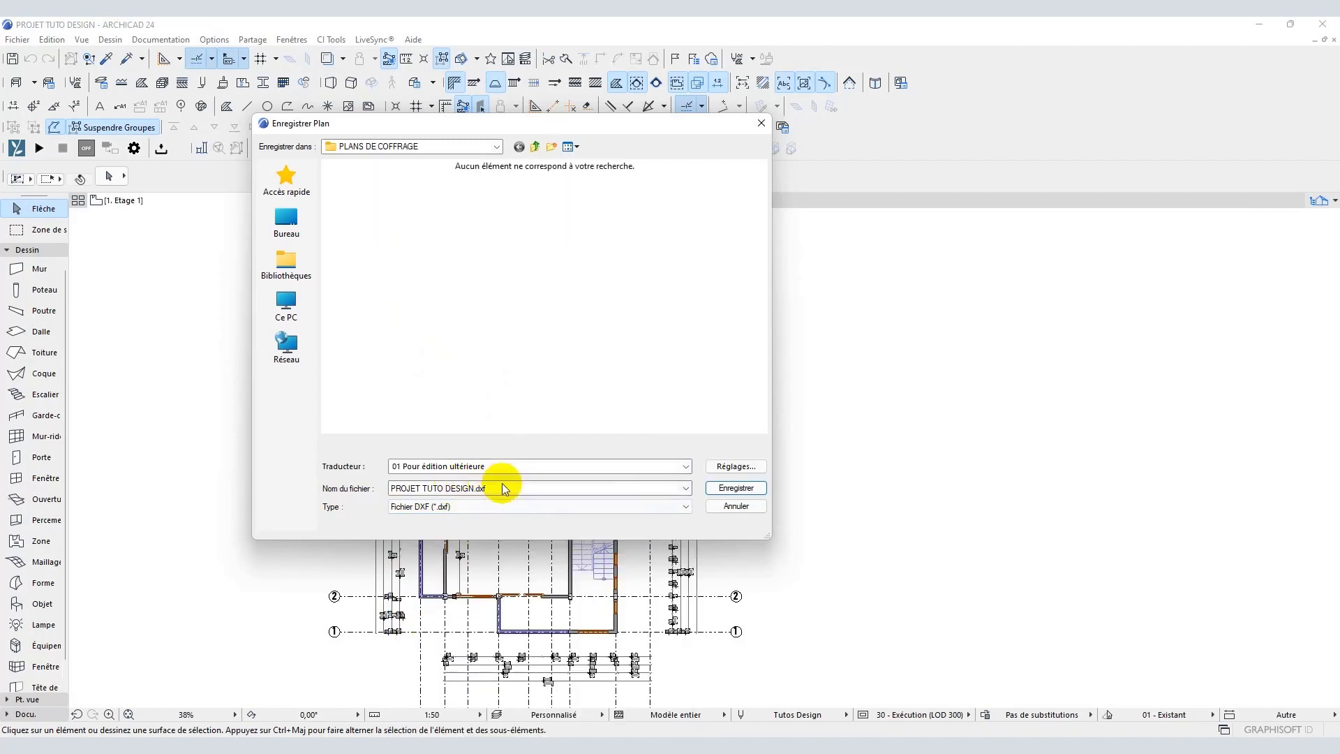
pyautogui.moveTo(504, 488); pyautogui.dragTo(290, 493)
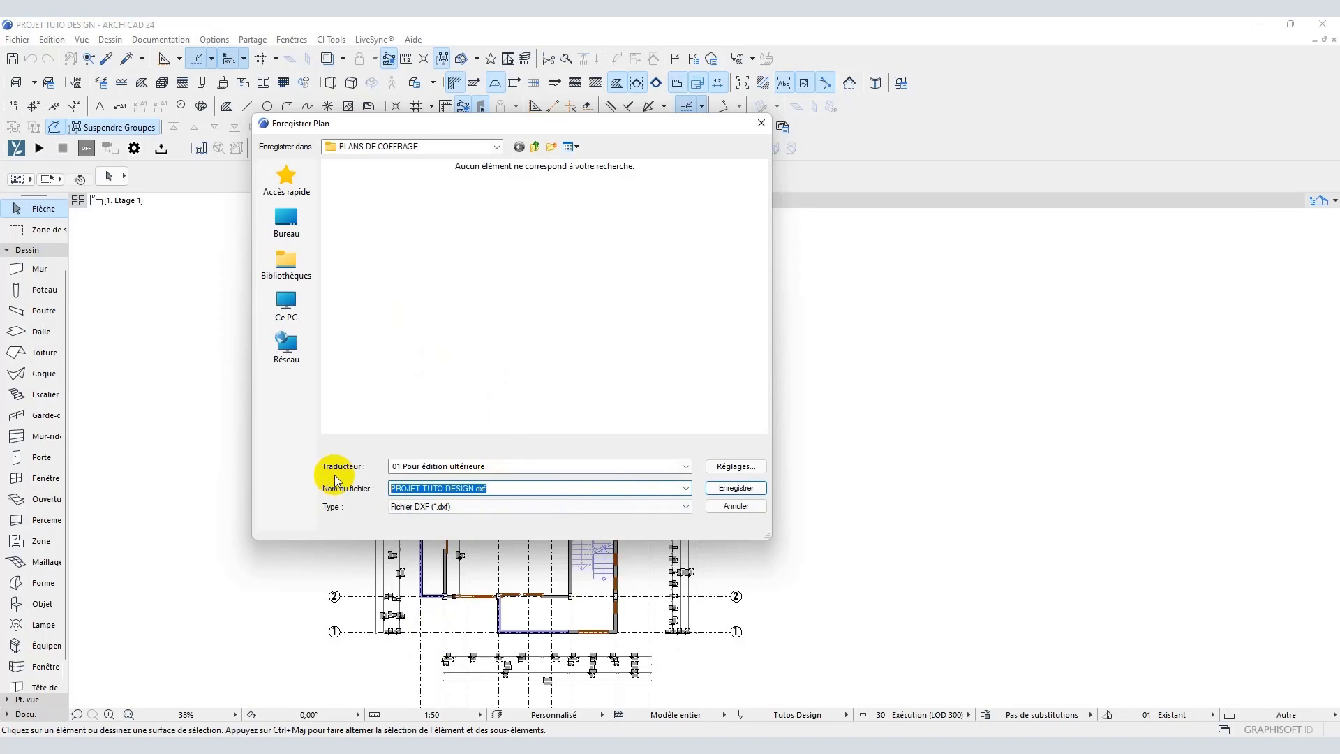
pyautogui.write('PROJET DE STRUCTURE')
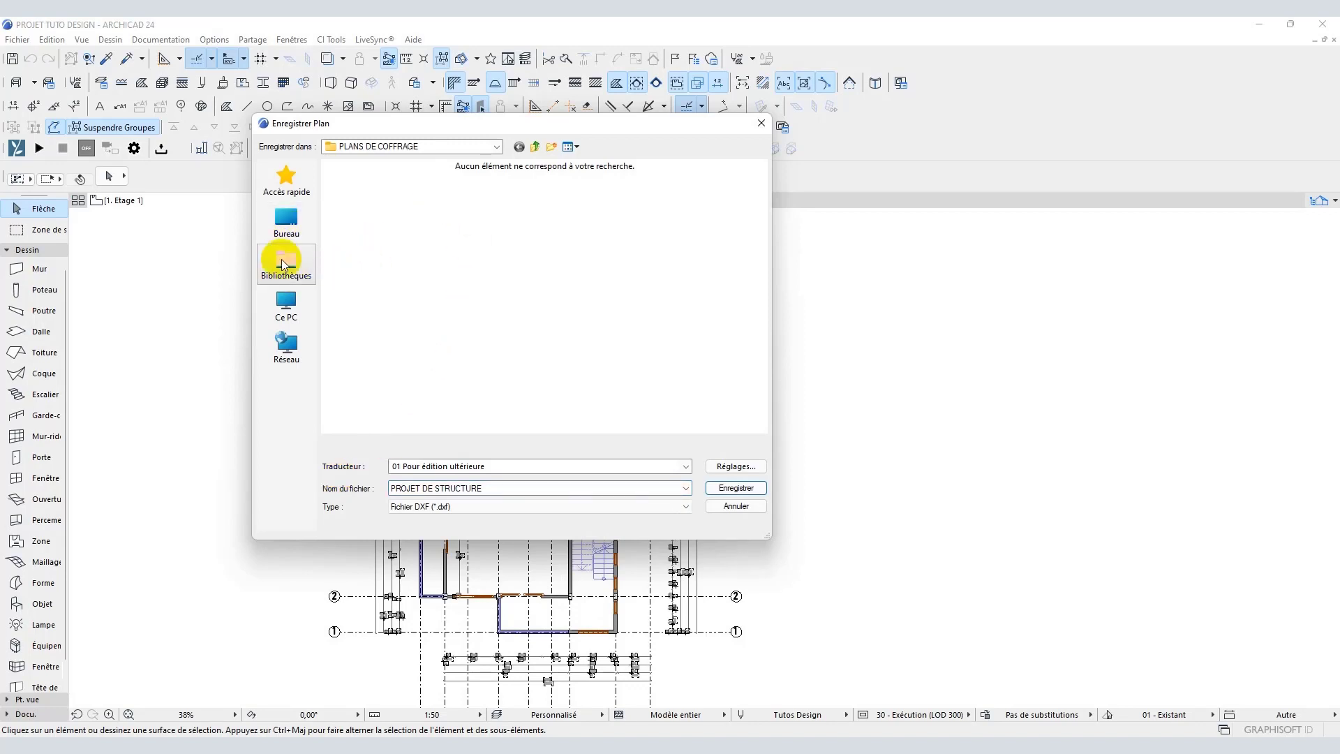
# Choose the TUTOS folder inside PROJETS COMPLETS on Disque local (D:) as the save location.
pyautogui.click(287, 305)
pyautogui.doubleClick(417, 346)
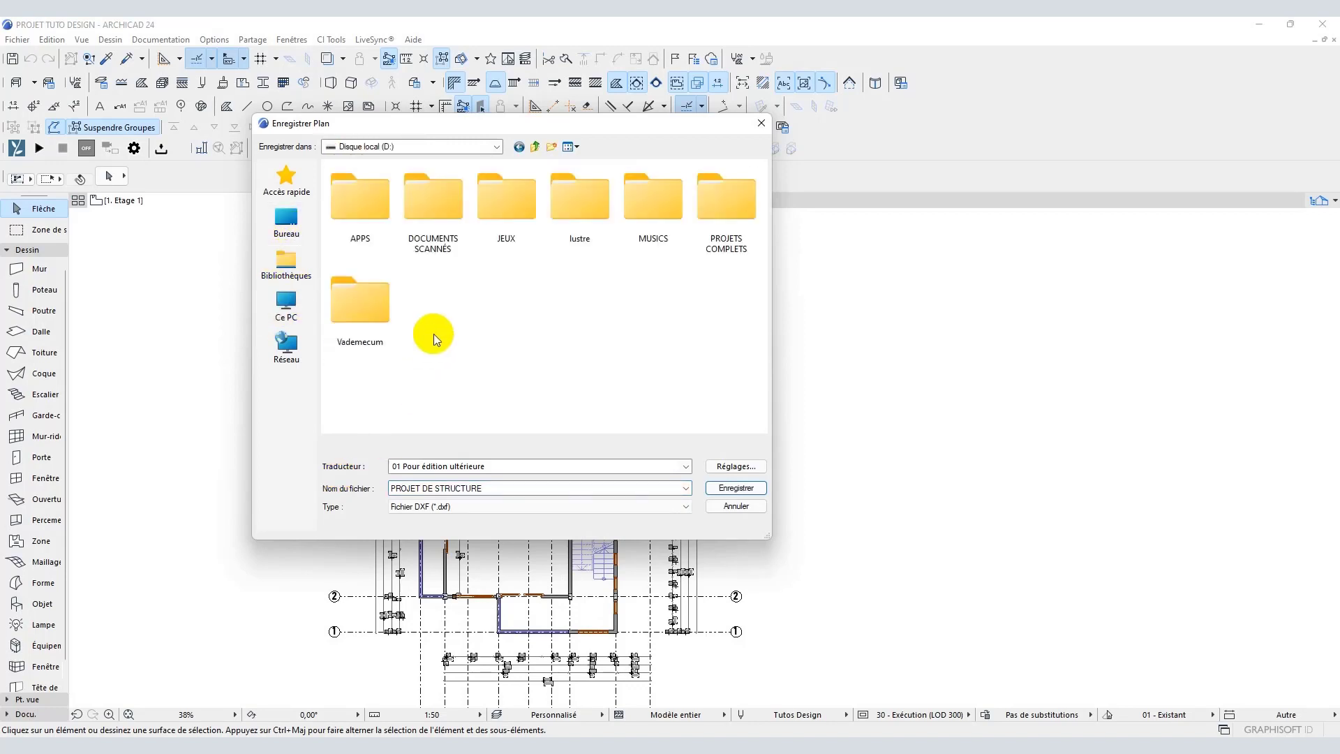
pyautogui.doubleClick(727, 210)
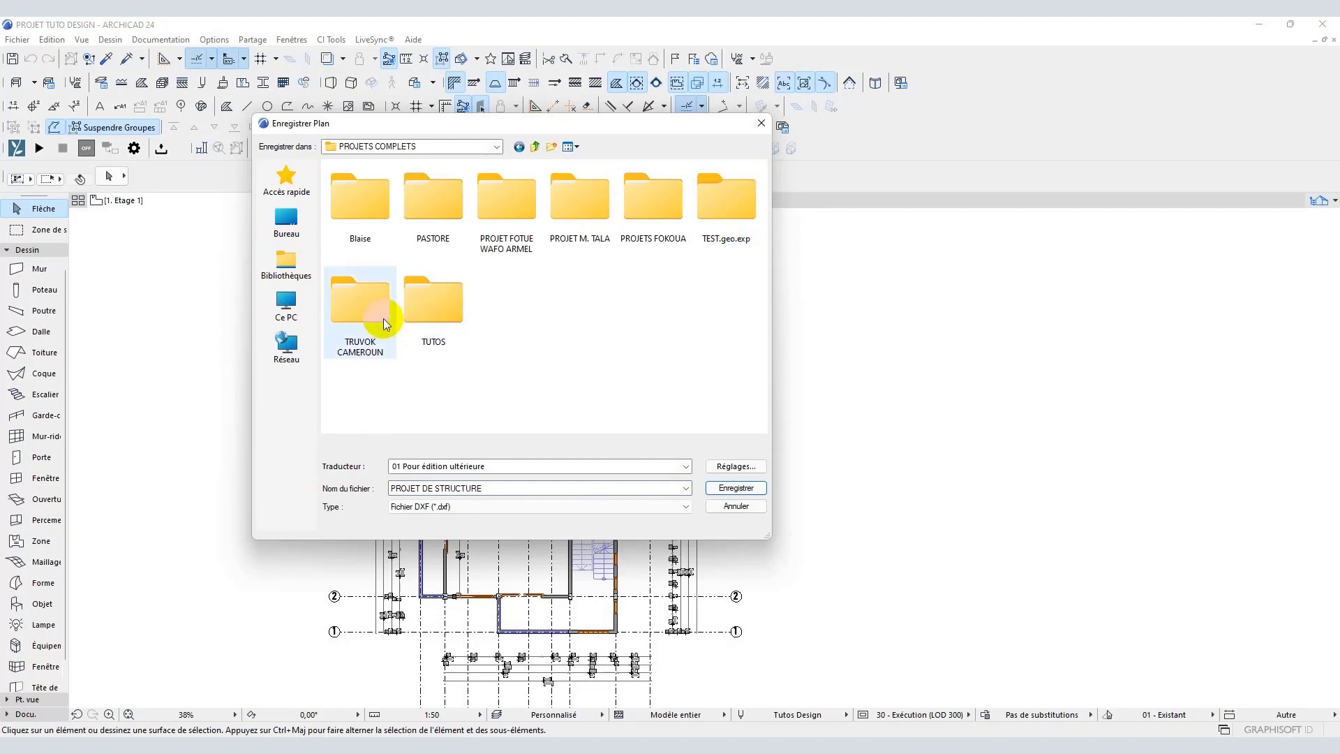
pyautogui.doubleClick(436, 303)
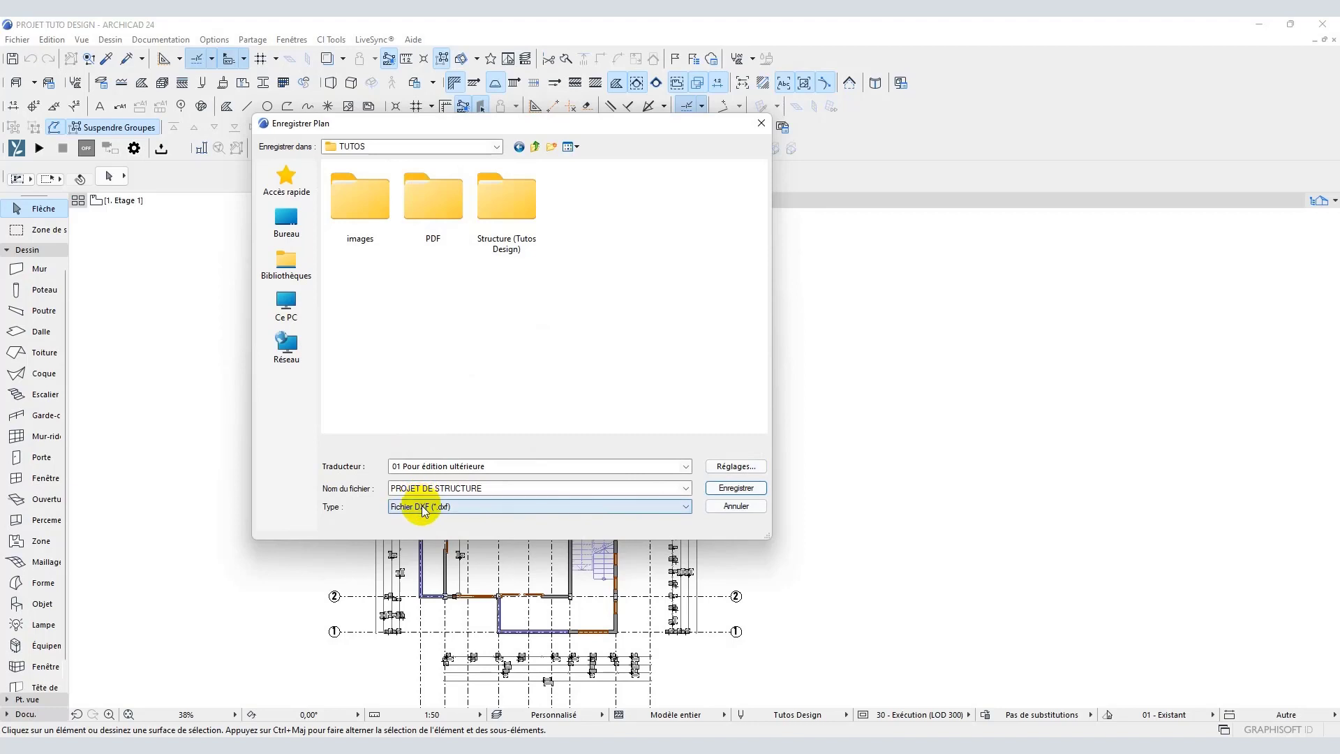
# Open the DXF-DWG translator settings and review the file format versions in the save options, keeping Dessin AutoCAD 2004.
pyautogui.click(737, 466)
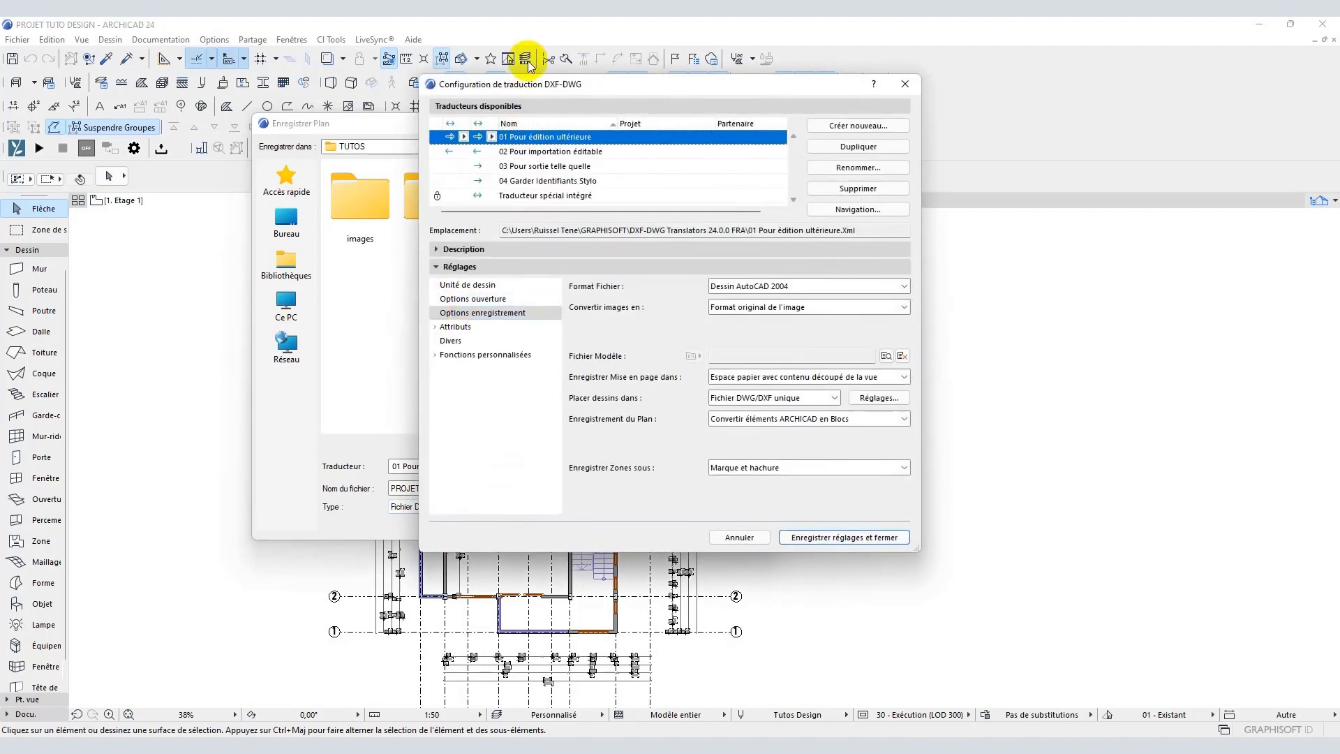
pyautogui.moveTo(529, 84); pyautogui.dragTo(570, 103)
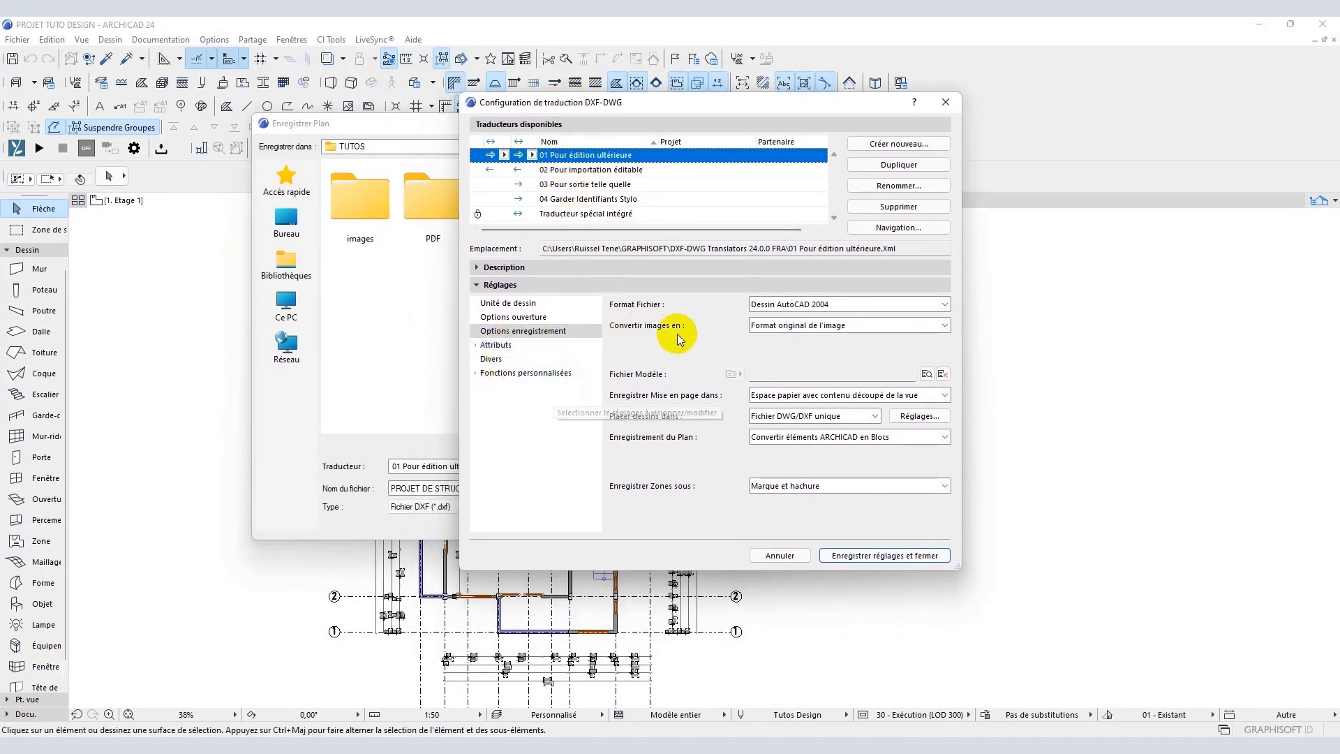
pyautogui.click(493, 331)
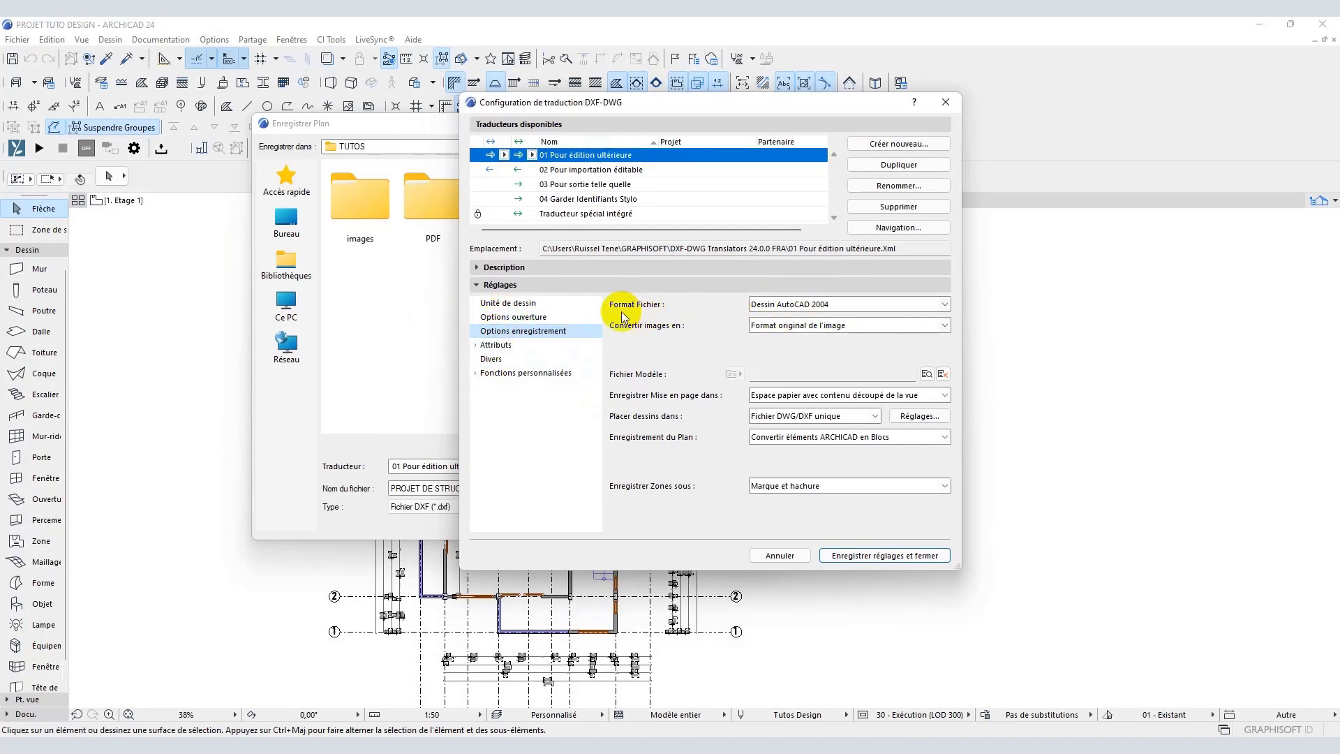
pyautogui.click(813, 304)
pyautogui.click(815, 304)
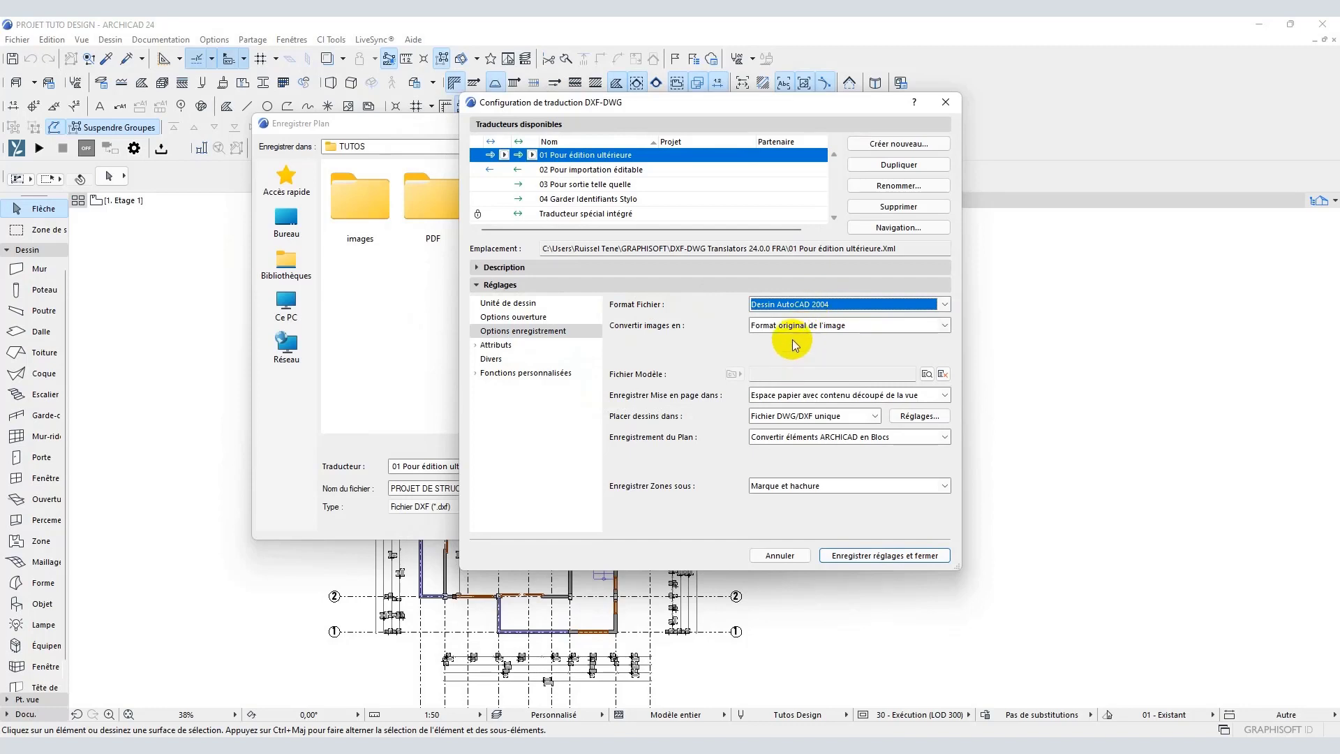
pyautogui.click(799, 305)
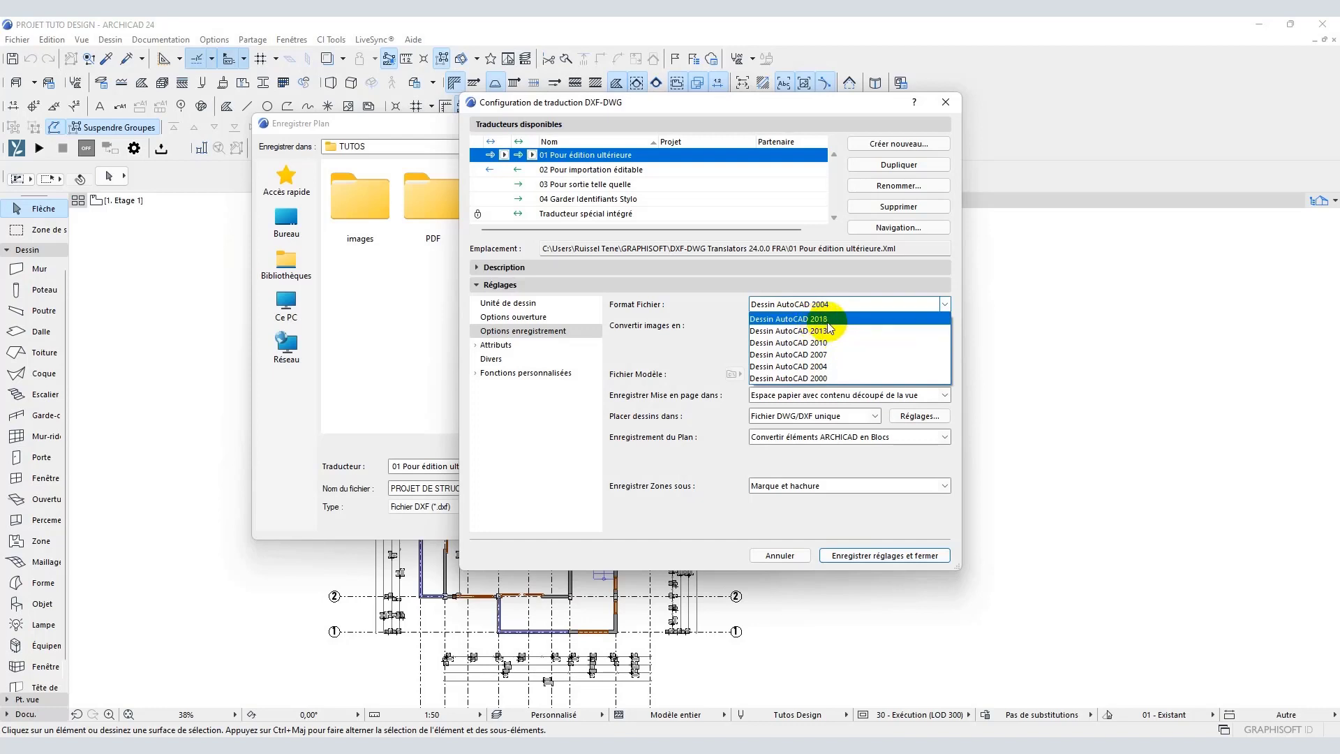
pyautogui.click(698, 342)
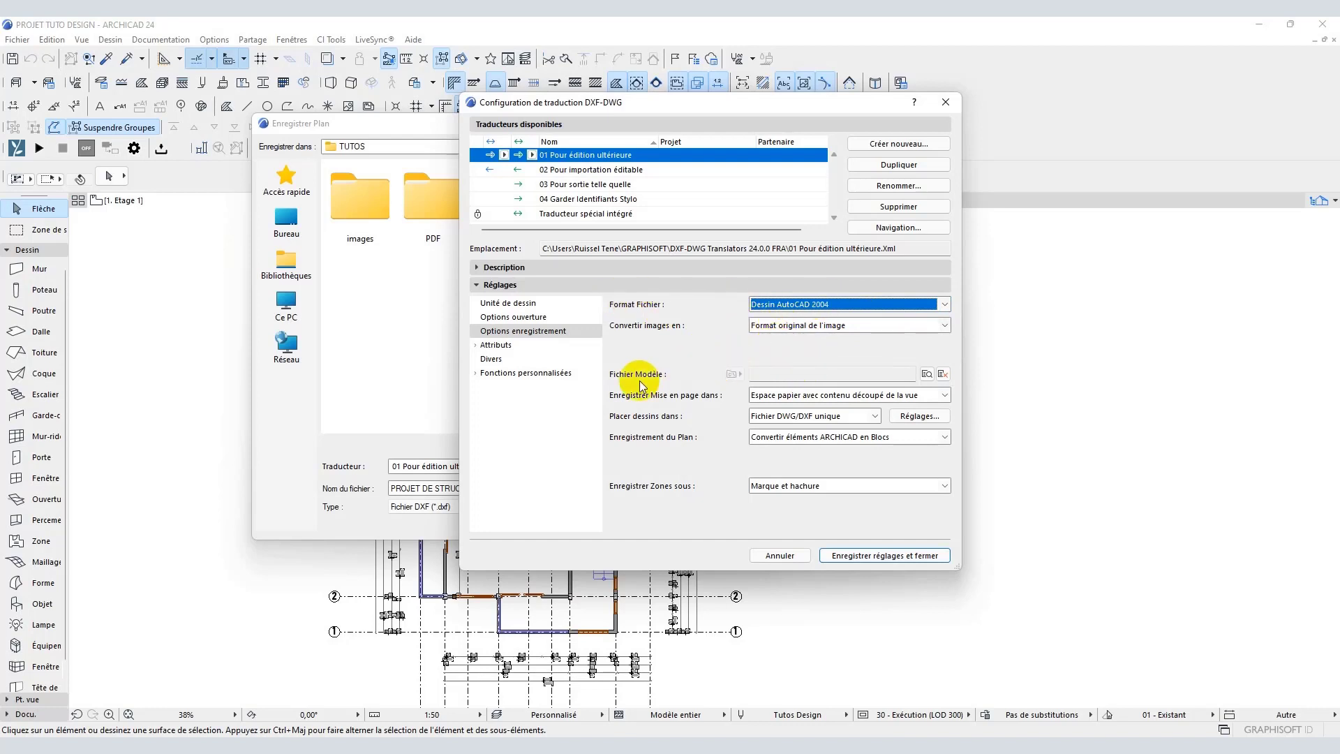
# Keep the translator's drawing unit at 1 mètre, save the translator settings and close them.
pyautogui.click(525, 304)
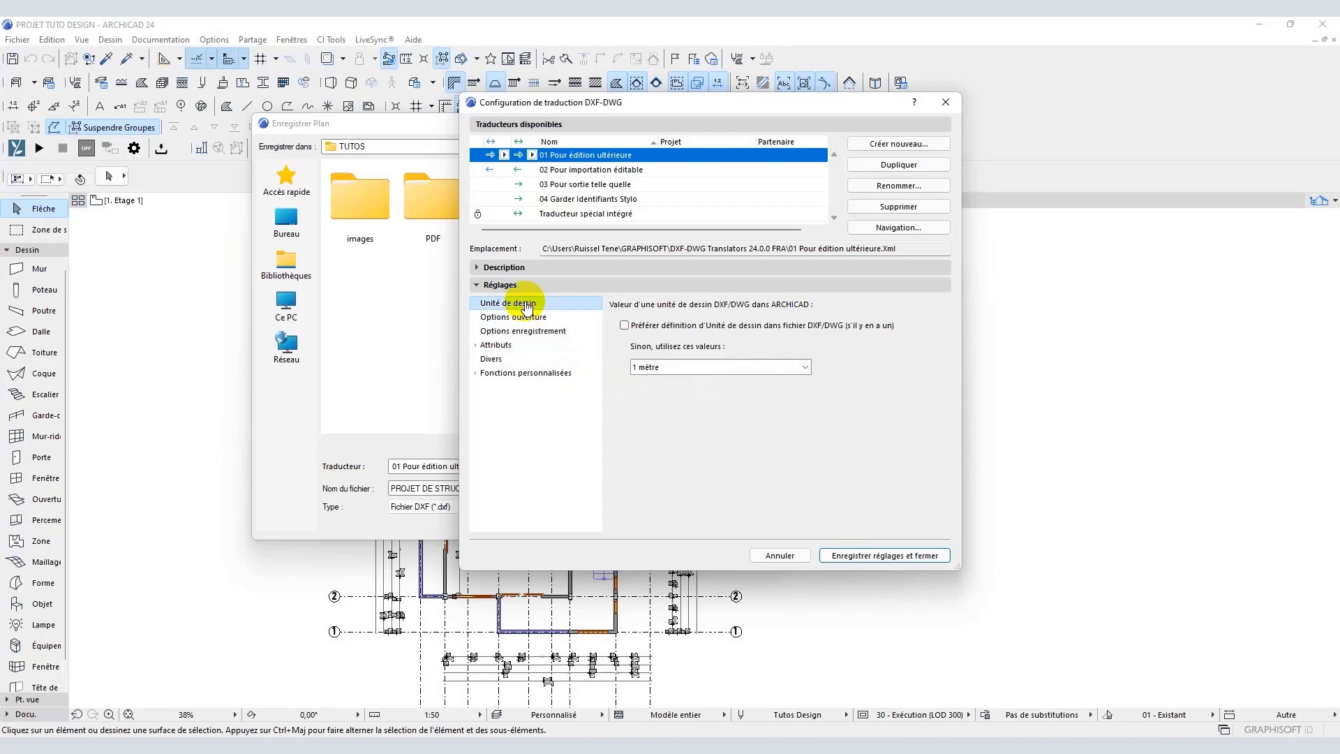
pyautogui.click(643, 368)
pyautogui.click(642, 368)
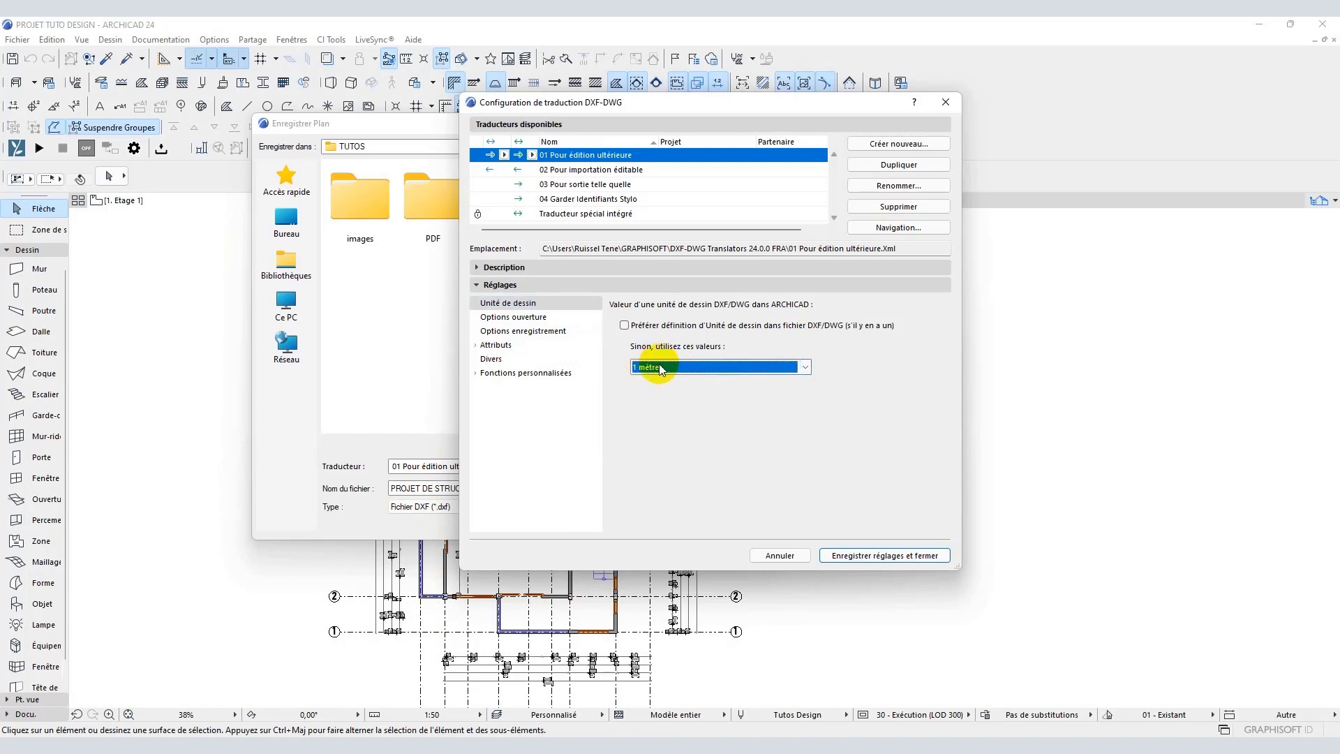
pyautogui.click(878, 555)
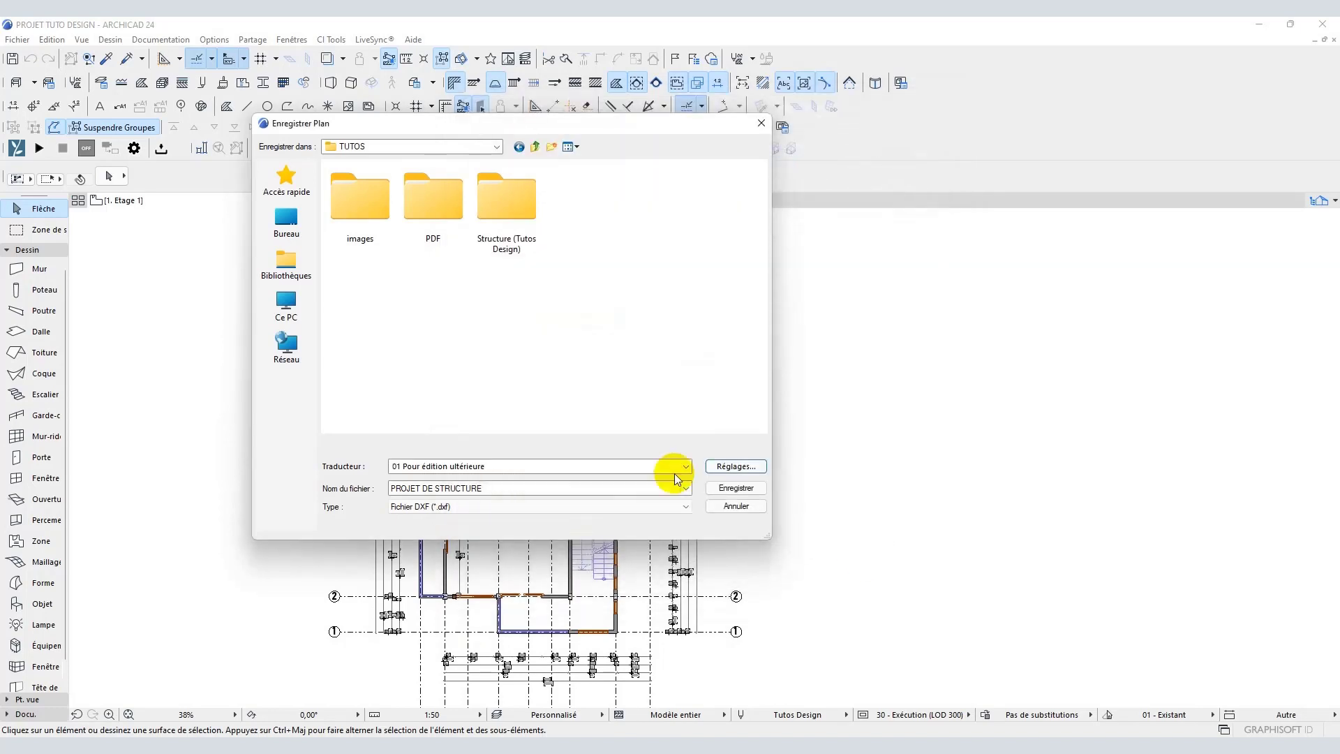
# Export the DXF file, ignoring all missing SHX font files, and save the project.
pyautogui.click(735, 488)
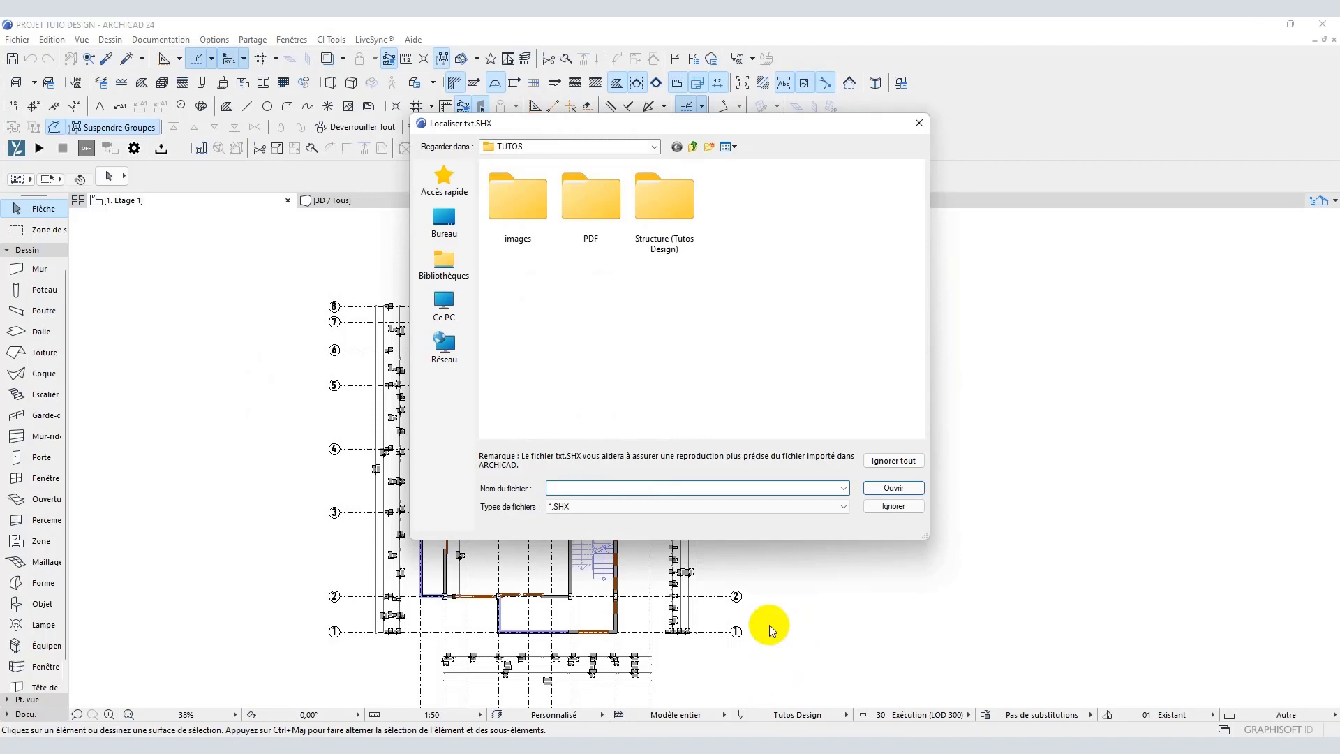
pyautogui.moveTo(588, 133); pyautogui.dragTo(501, 141)
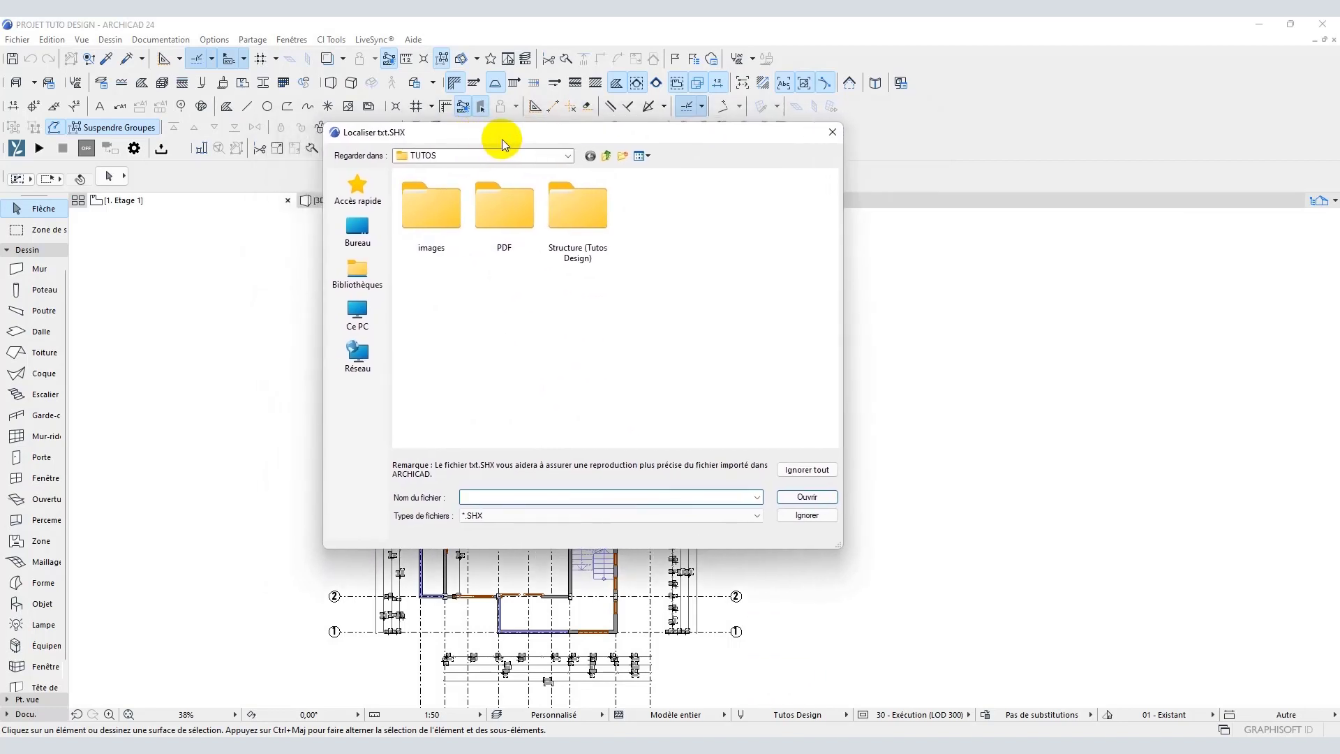
pyautogui.click(804, 470)
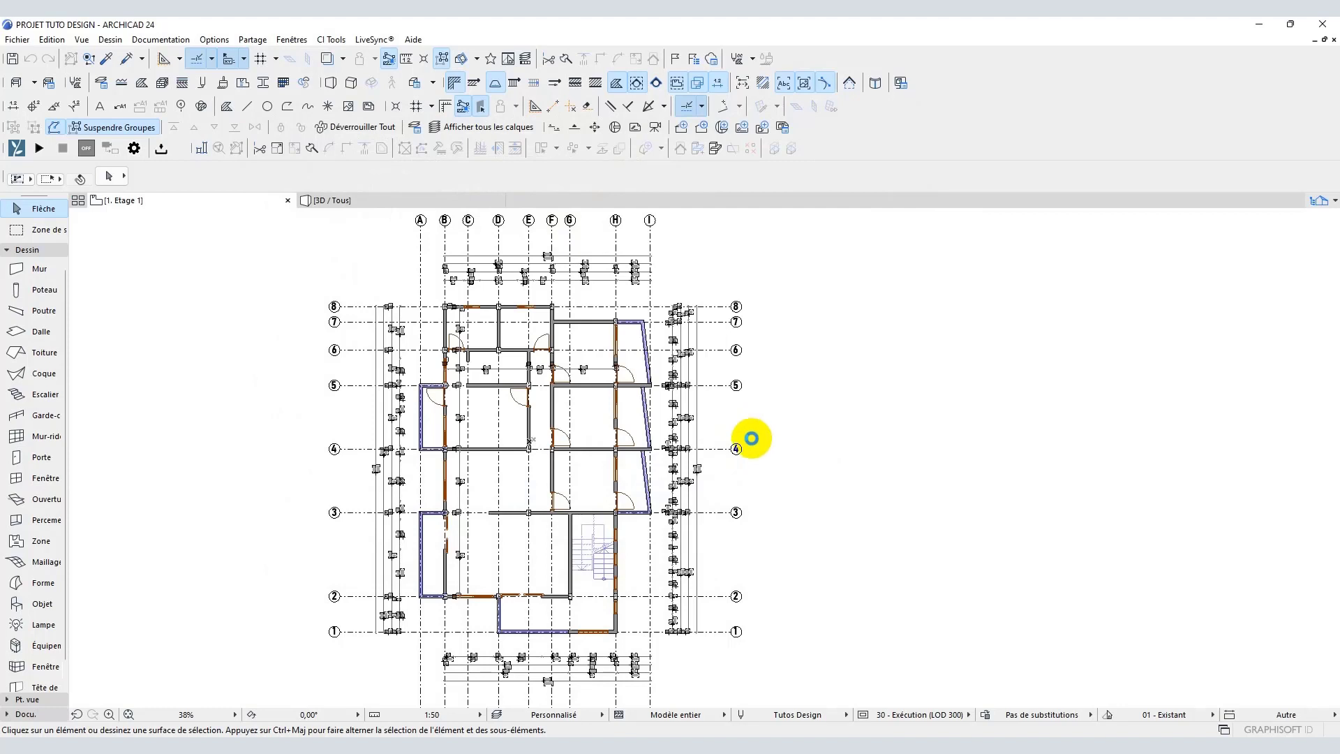
pyautogui.hotkey('ctrl', 's')
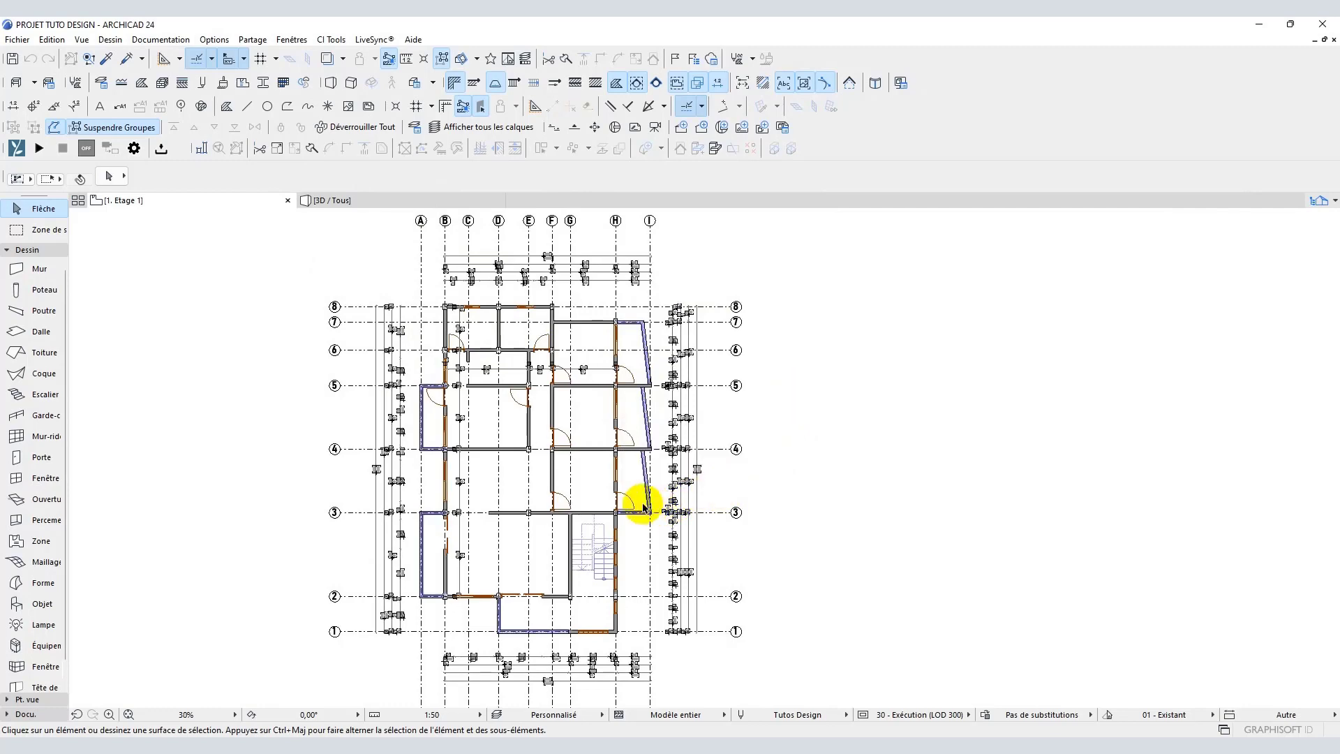
# Switch to the TUTOS folder in File Explorer to check for the exported DXF file.
pyautogui.scroll(-3, 600, 489)
pyautogui.scroll(2, 559, 464)
pyautogui.moveTo(580, 464); pyautogui.dragTo(636, 418, button='middle')
pyautogui.scroll(-2, 636, 419)
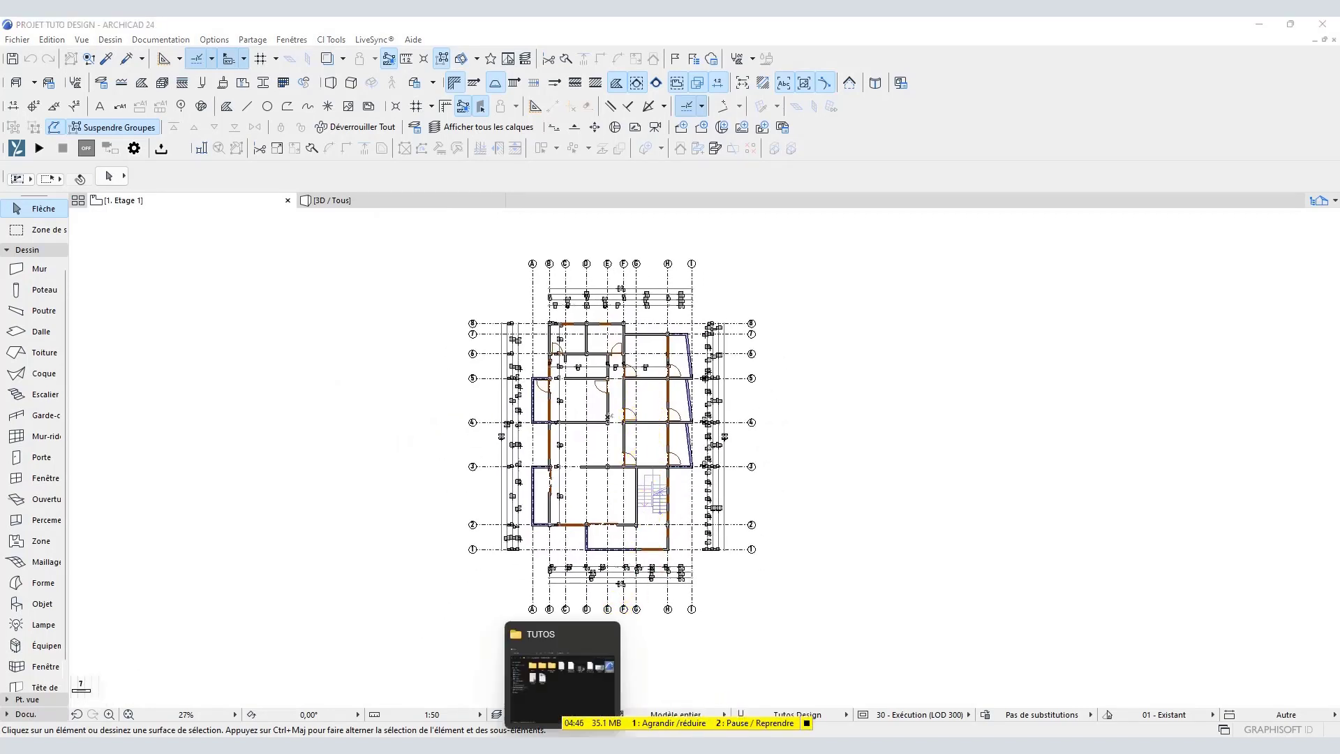
pyautogui.click(569, 680)
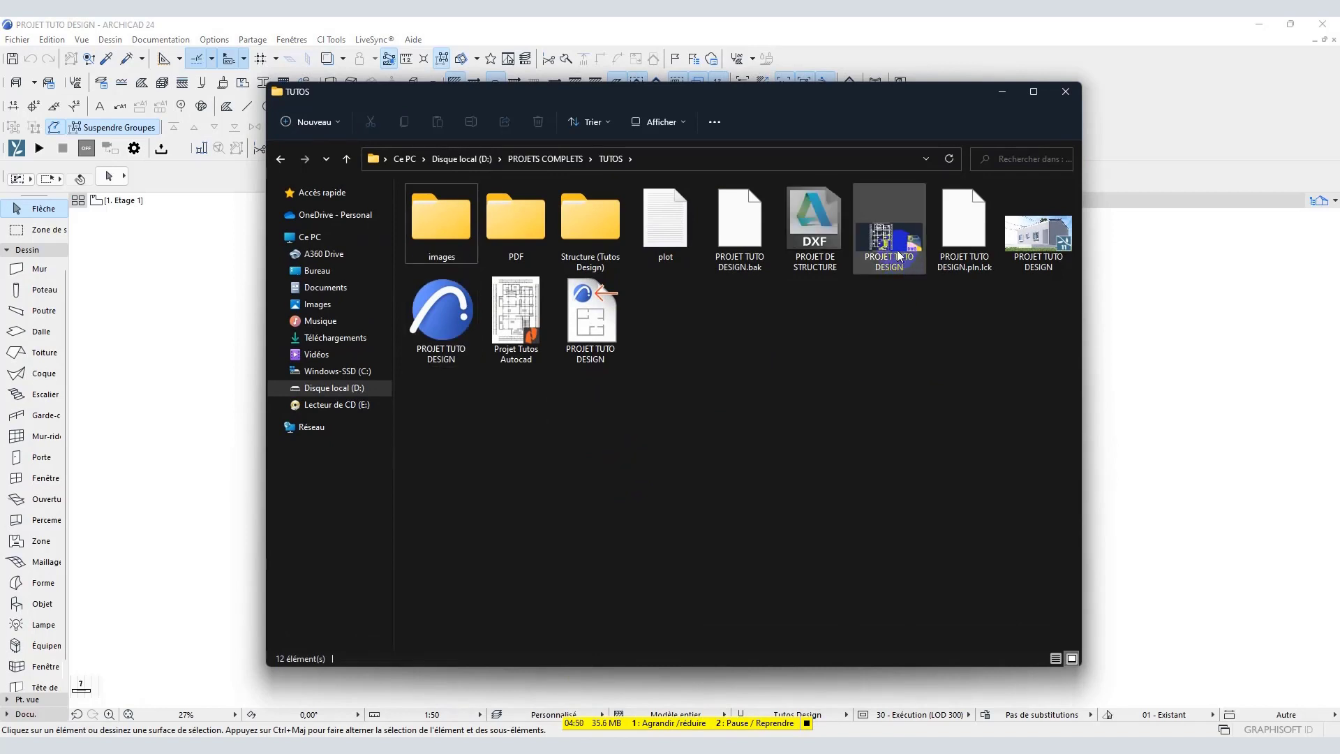
# Check the exported PROJET DE STRUCTURE DXF file in the TUTOS folder and switch to a maximized Autodesk Concrete Building Structures 2015.
pyautogui.click(813, 236)
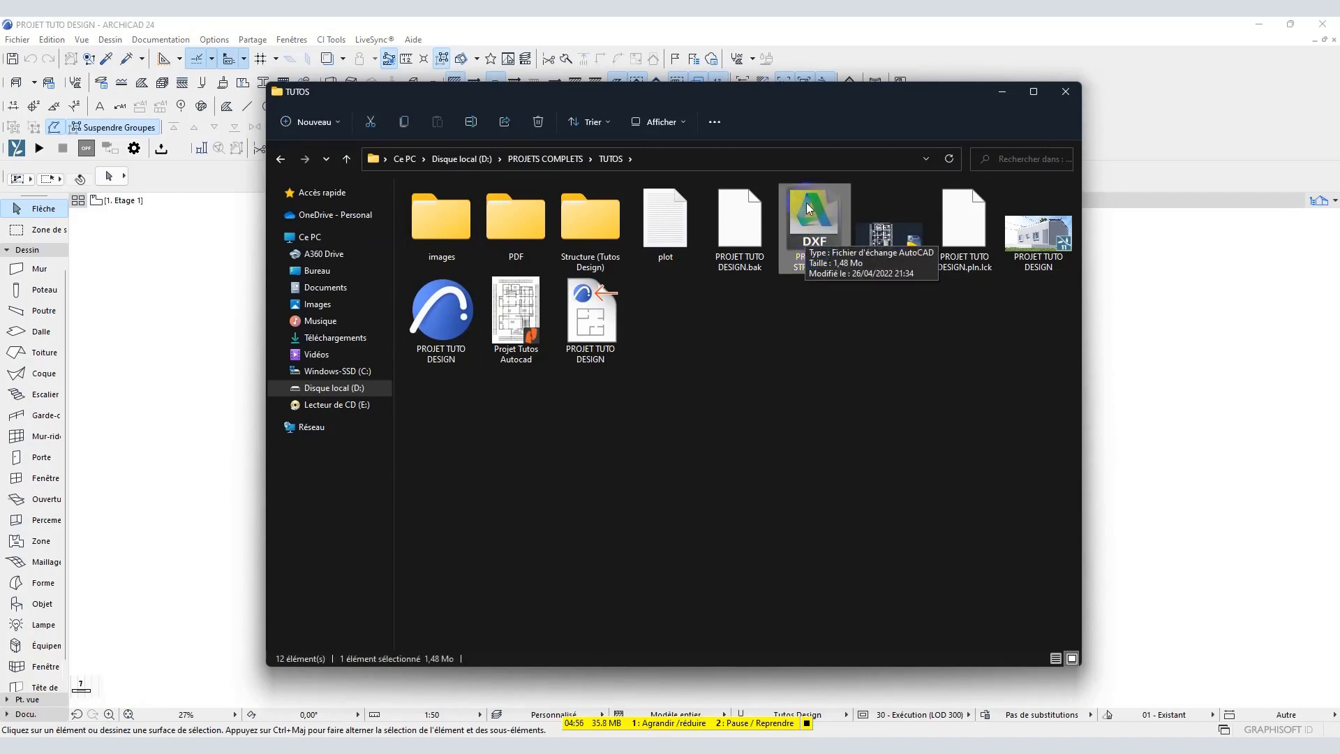
pyautogui.click(819, 273)
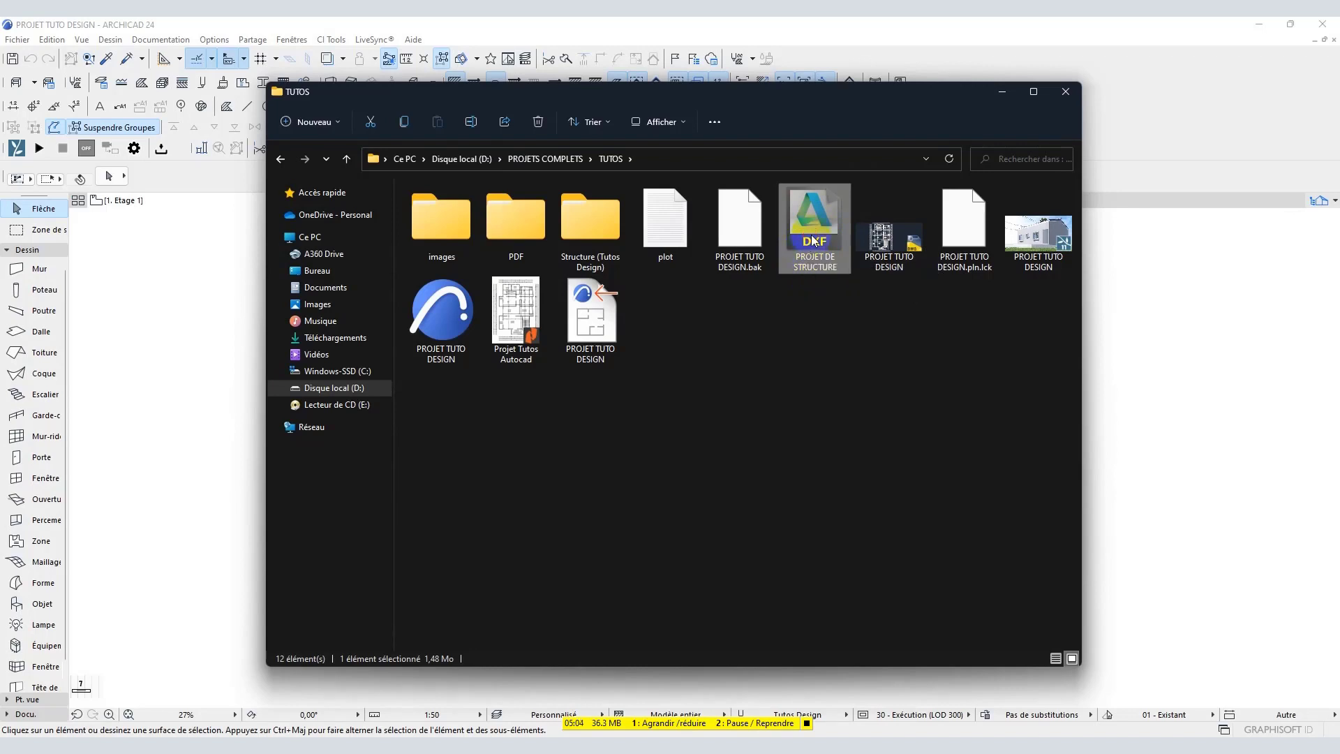
pyautogui.click(990, 96)
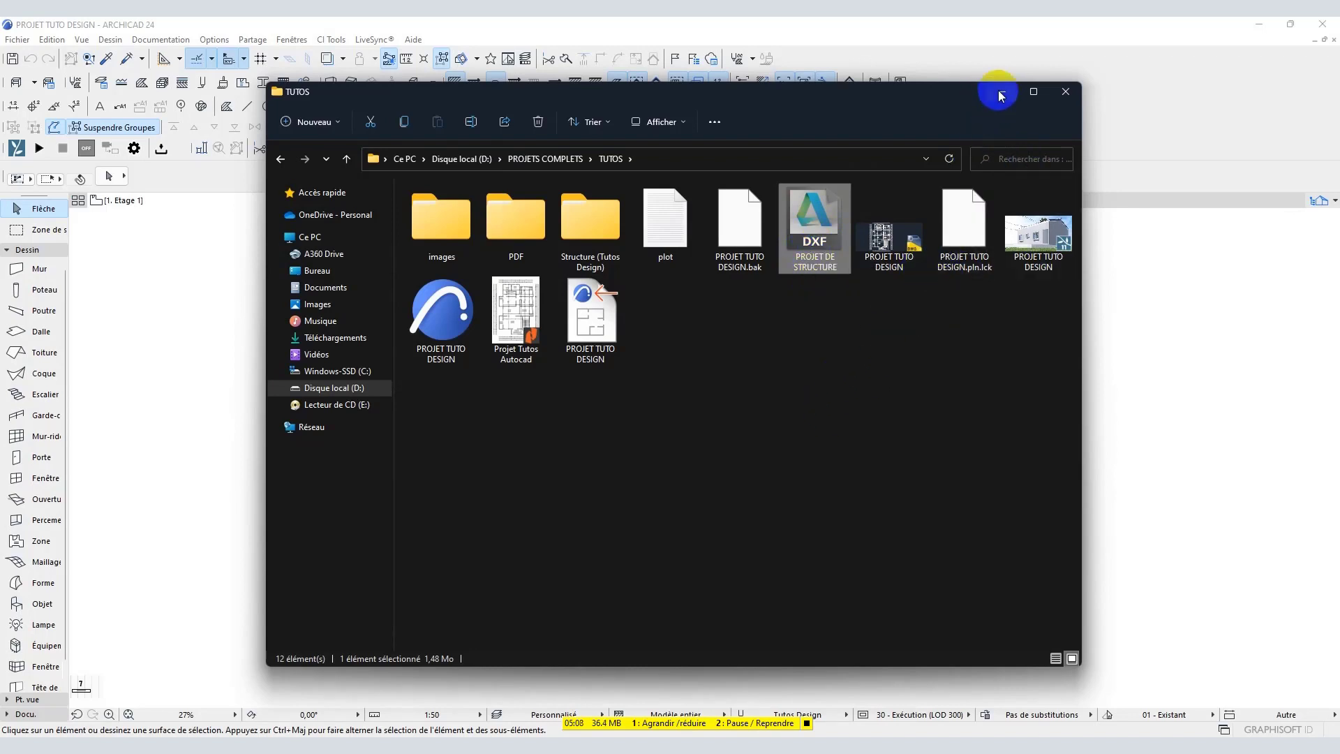
pyautogui.click(1002, 92)
pyautogui.click(745, 726)
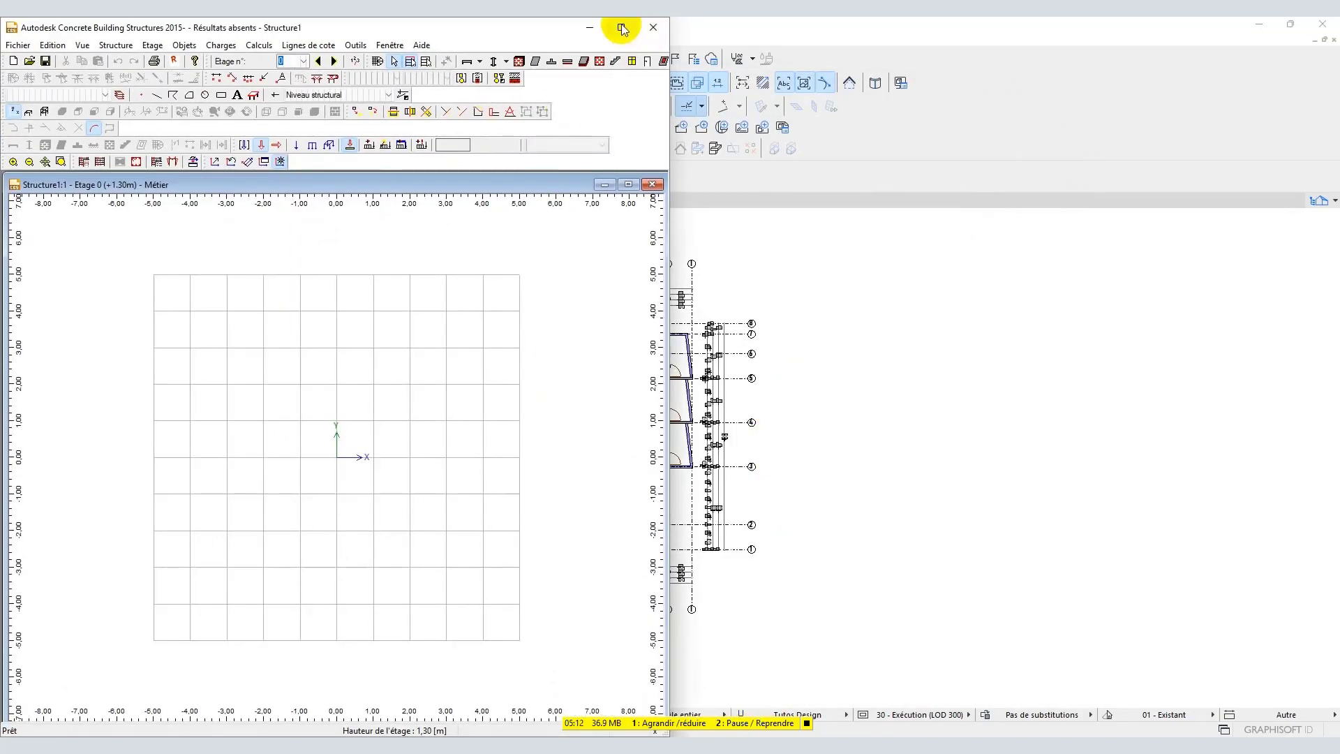
pyautogui.click(621, 27)
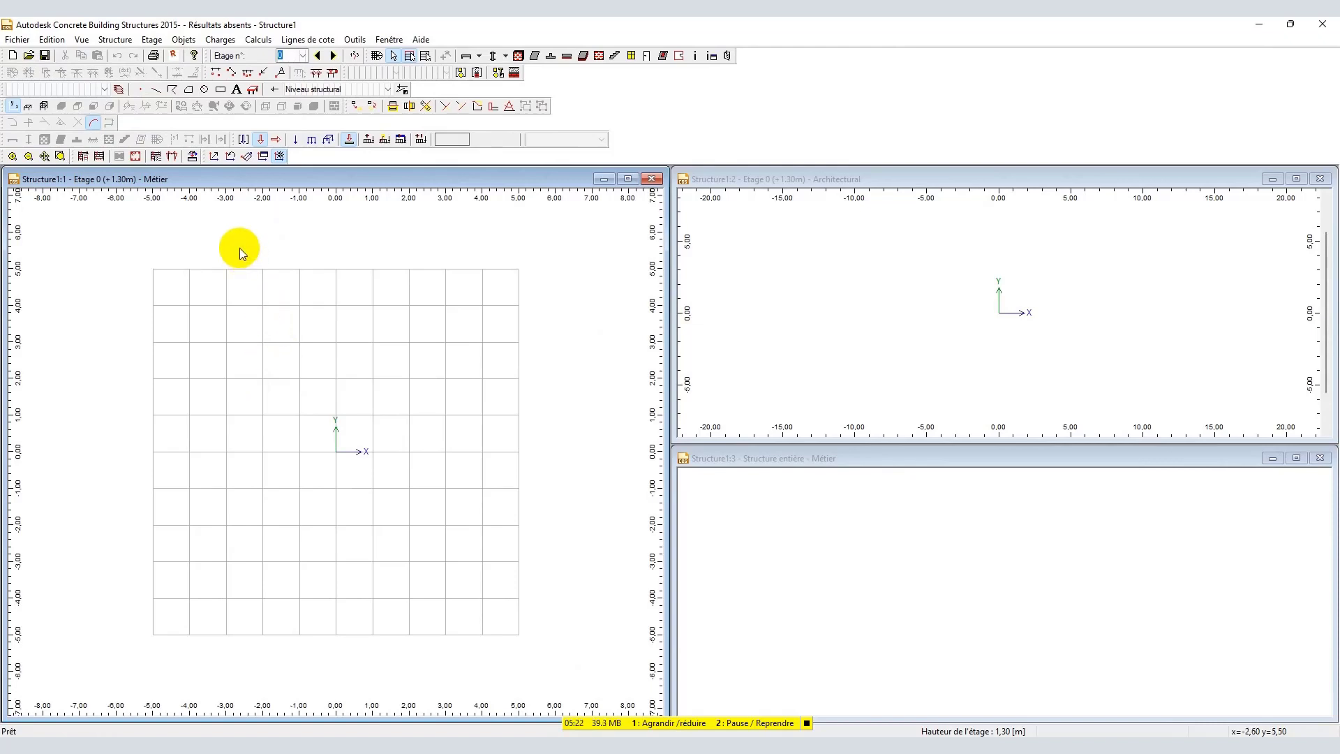
# Start an import in DXF format and open PROJET DE STRUCTURE from the TUTOS folder.
pyautogui.click(14, 39)
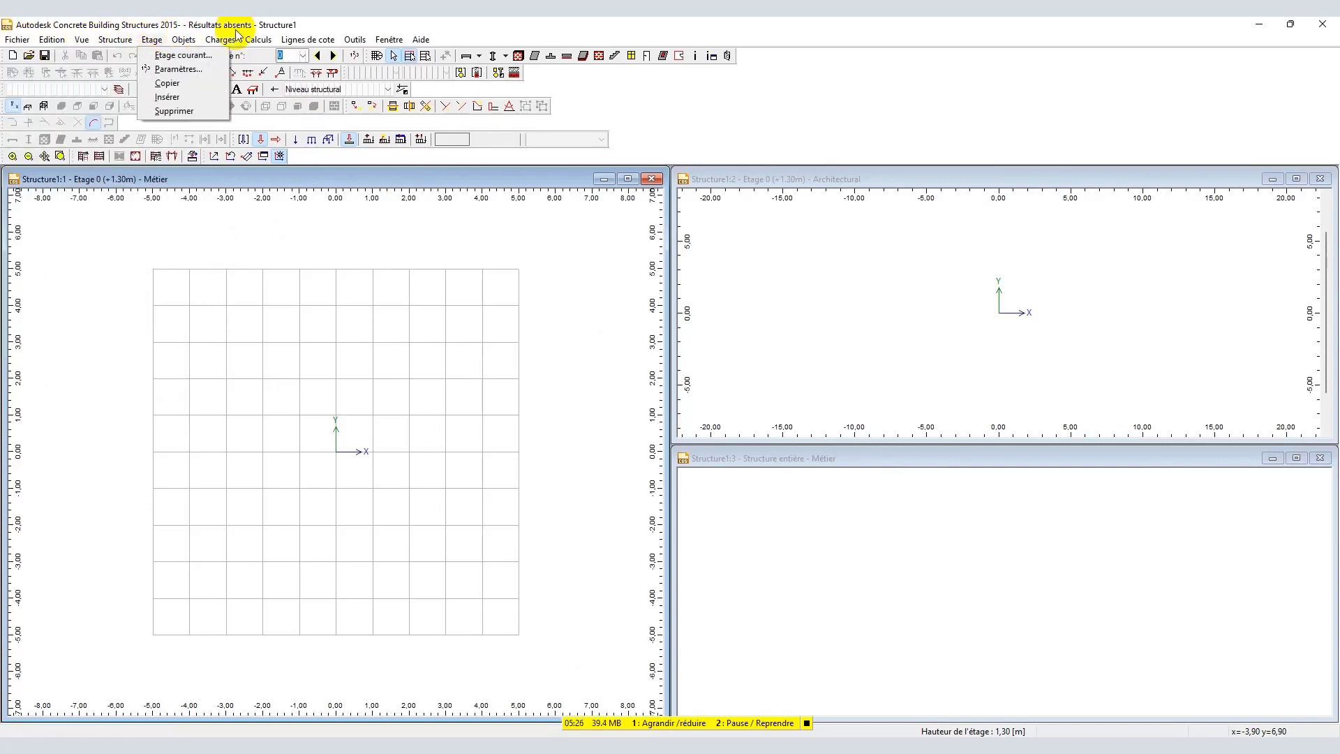
pyautogui.click(10, 39)
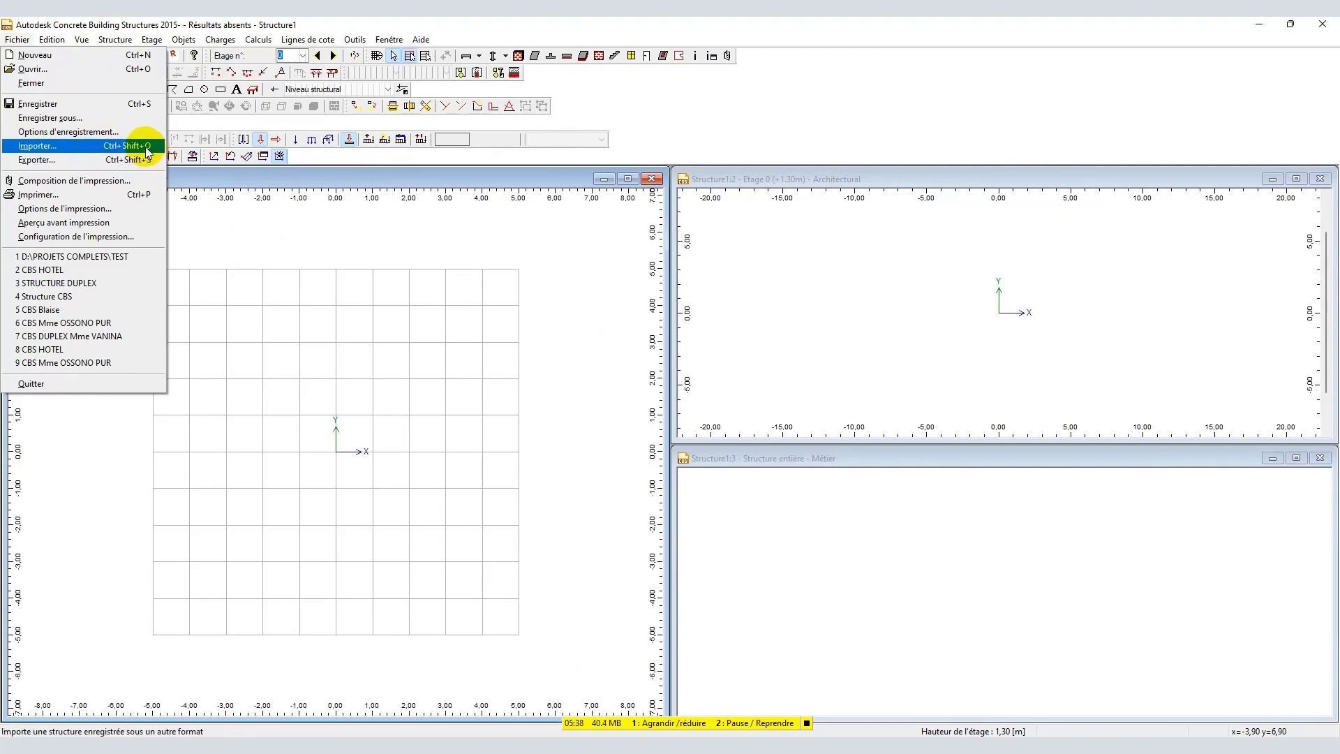
pyautogui.click(35, 145)
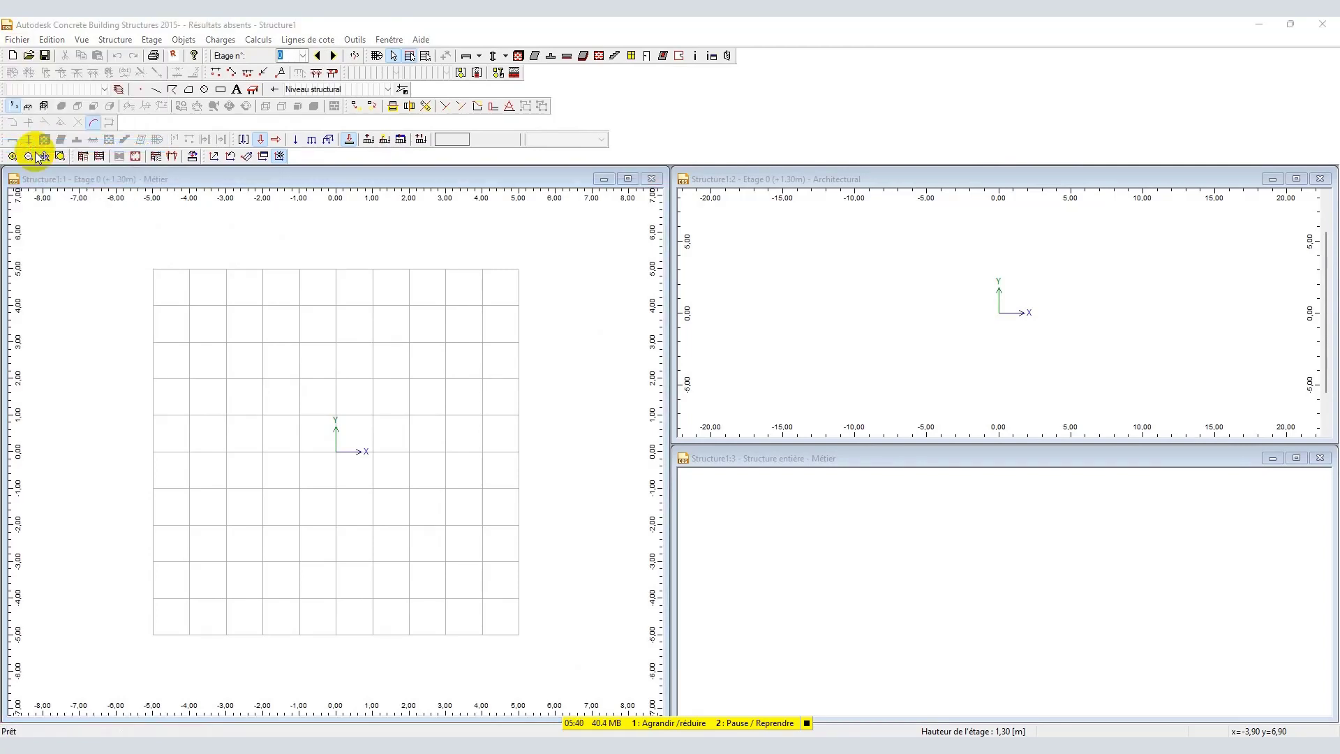
pyautogui.moveTo(571, 210); pyautogui.dragTo(426, 154)
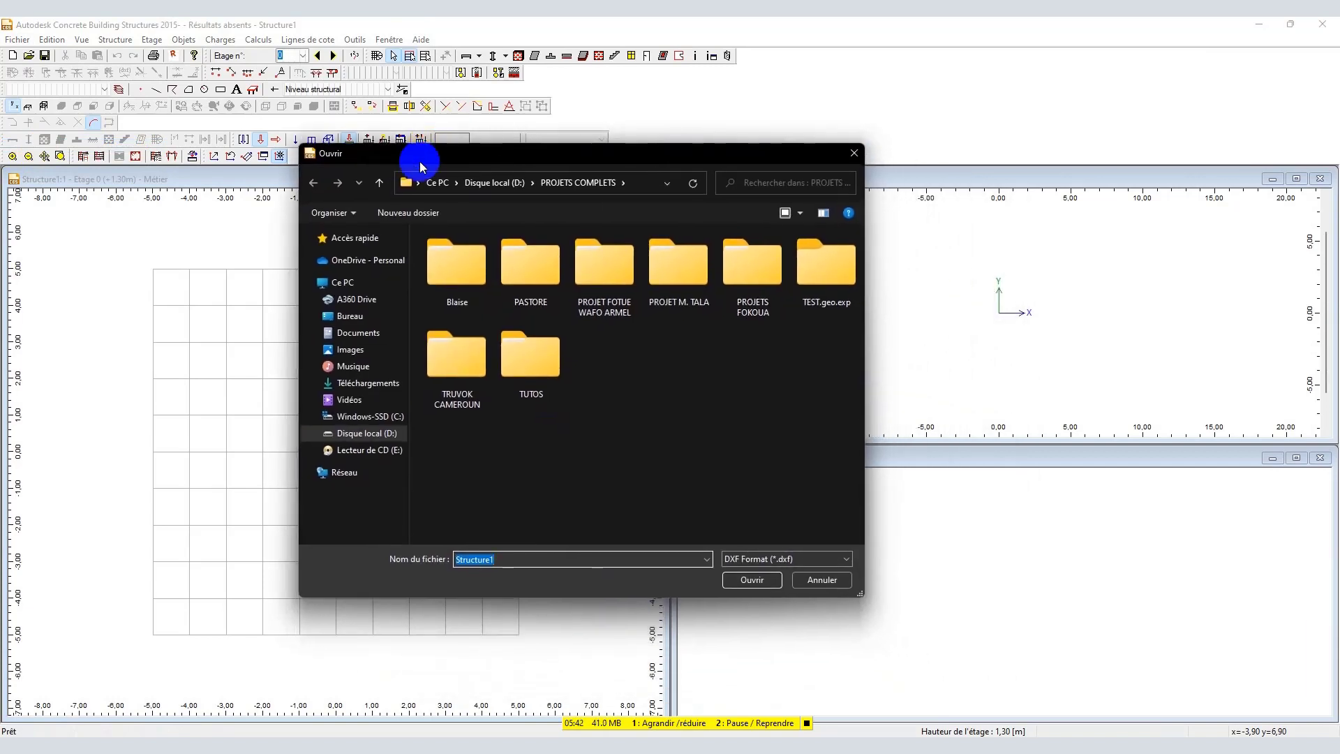
pyautogui.doubleClick(534, 354)
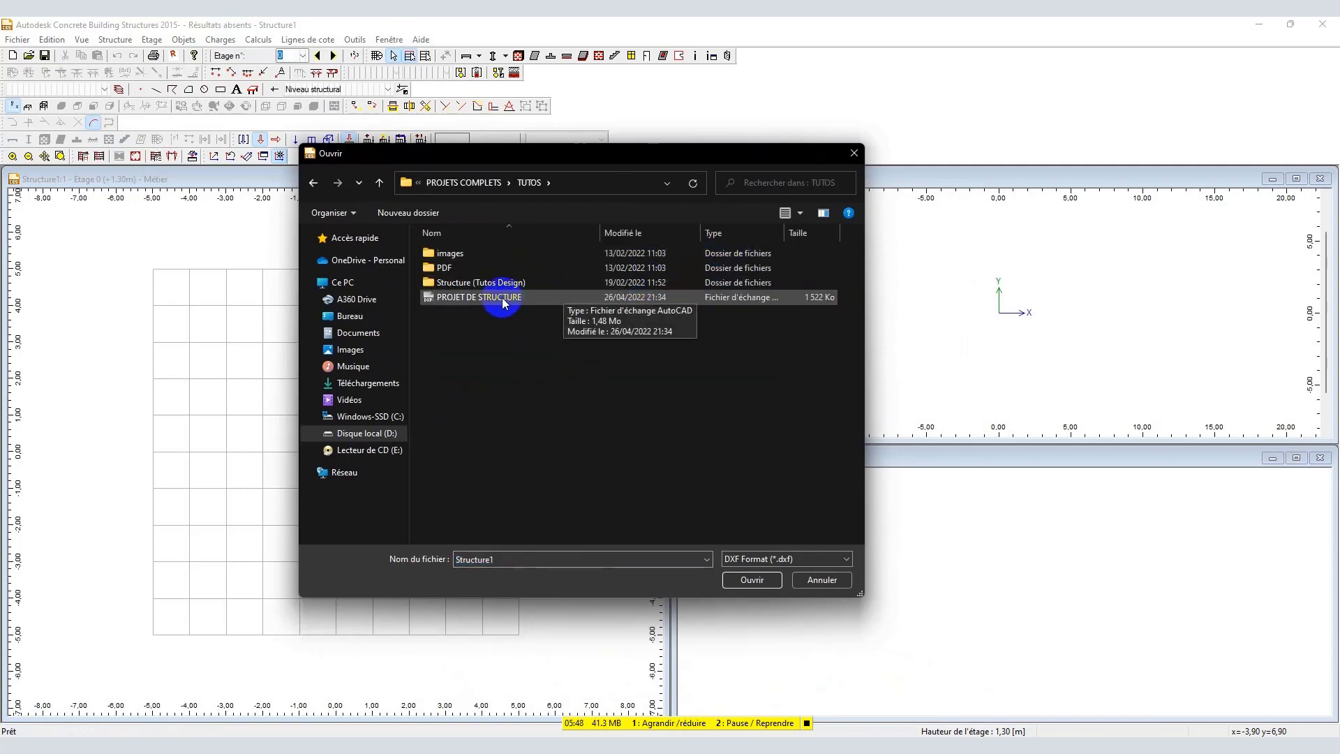
pyautogui.click(787, 214)
pyautogui.click(787, 213)
pyautogui.click(665, 278)
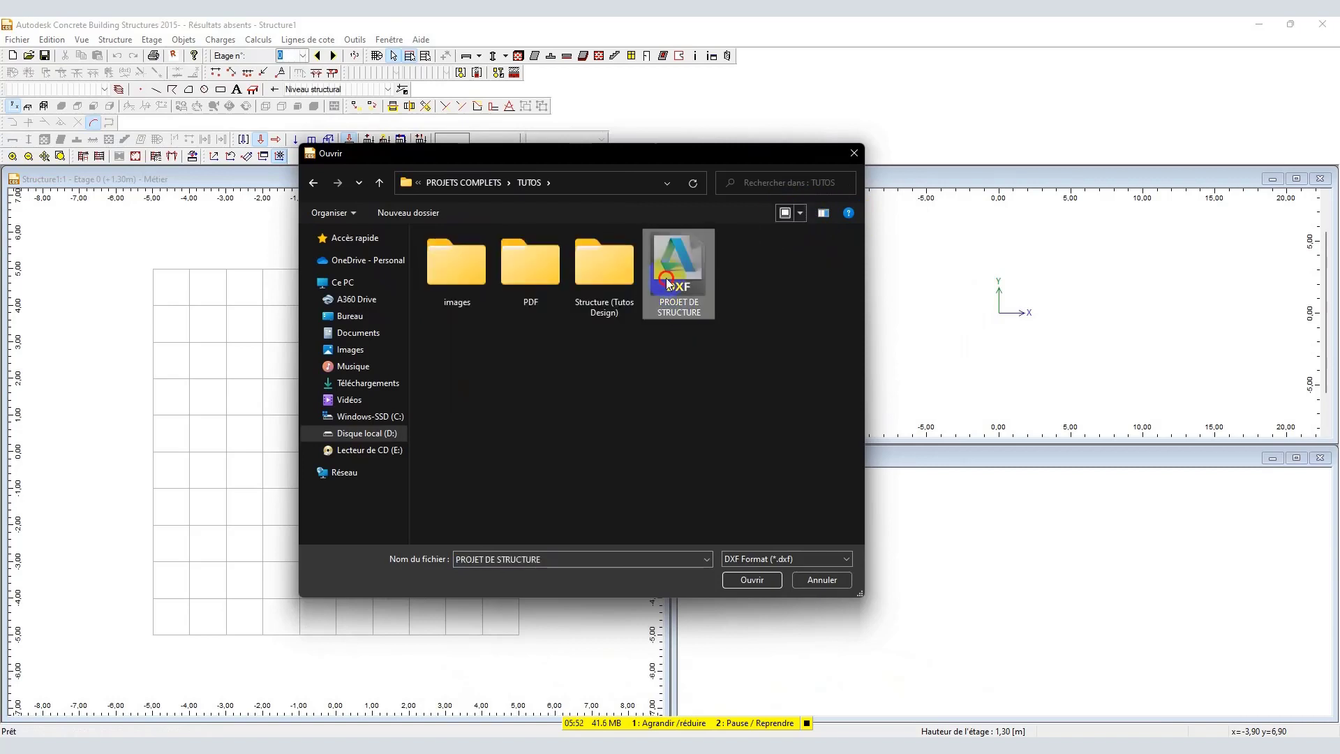
pyautogui.doubleClick(674, 272)
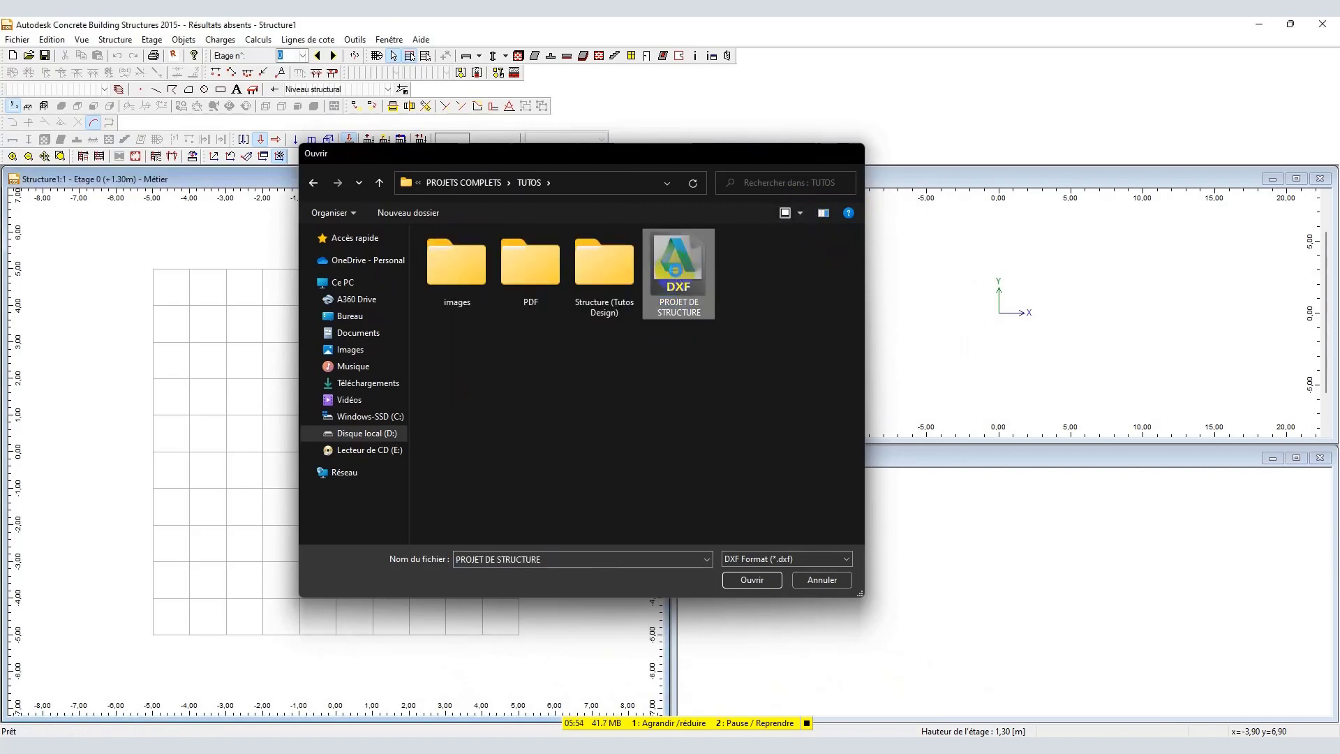
# Import the DXF with the unit m, keeping automatic layer conversion after import enabled.
pyautogui.moveTo(611, 245); pyautogui.dragTo(491, 204)
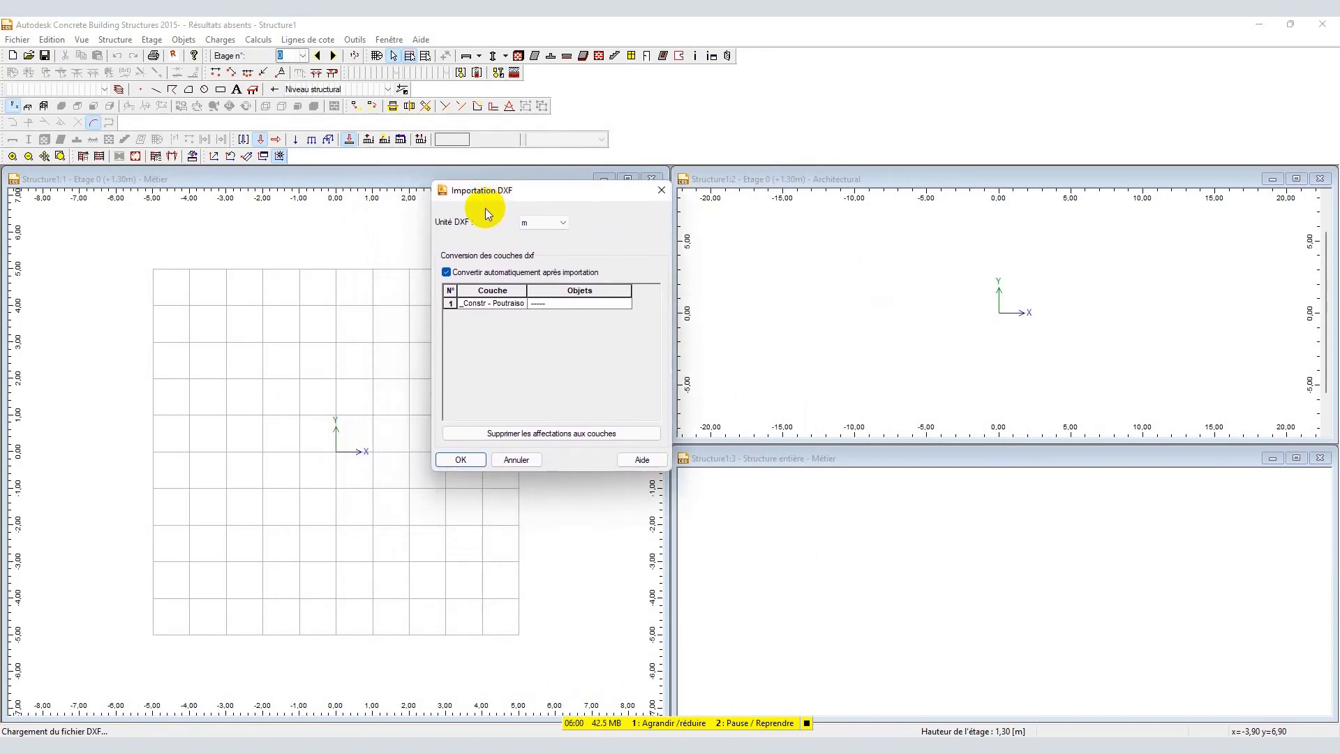
pyautogui.click(547, 222)
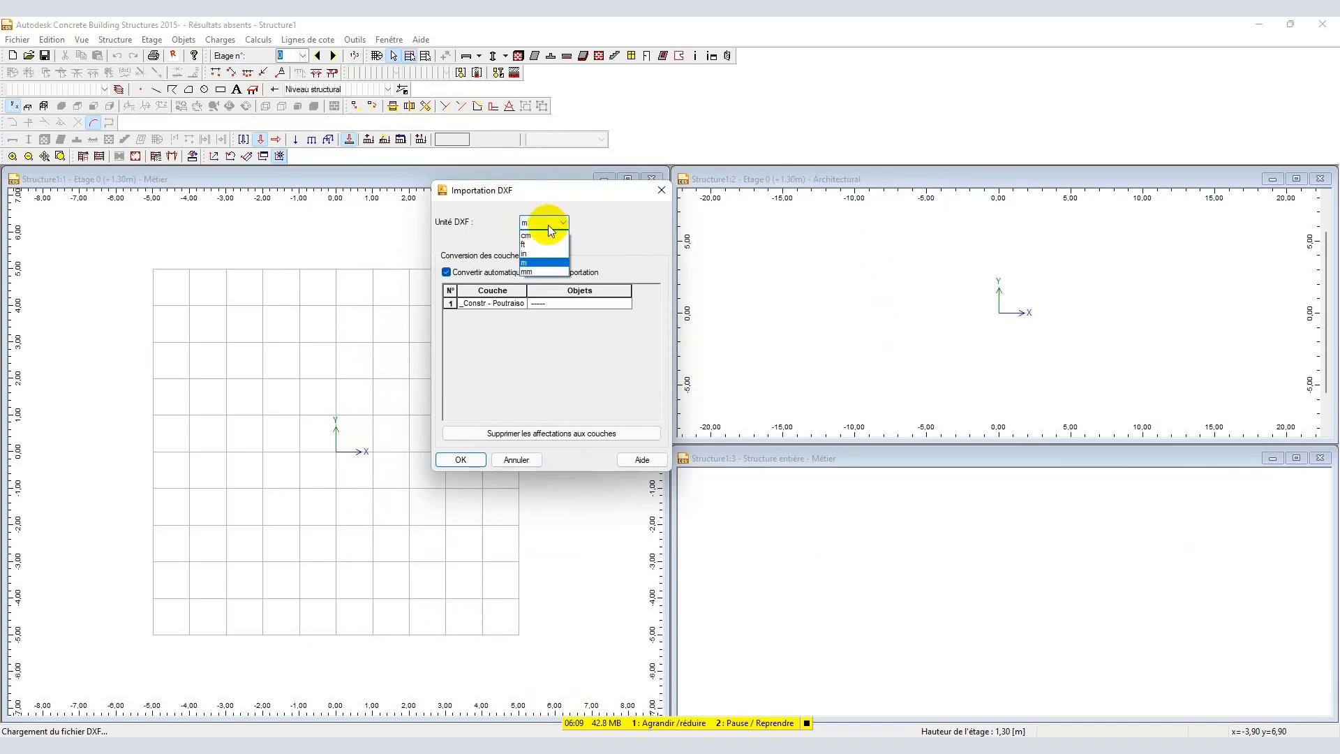
pyautogui.click(532, 263)
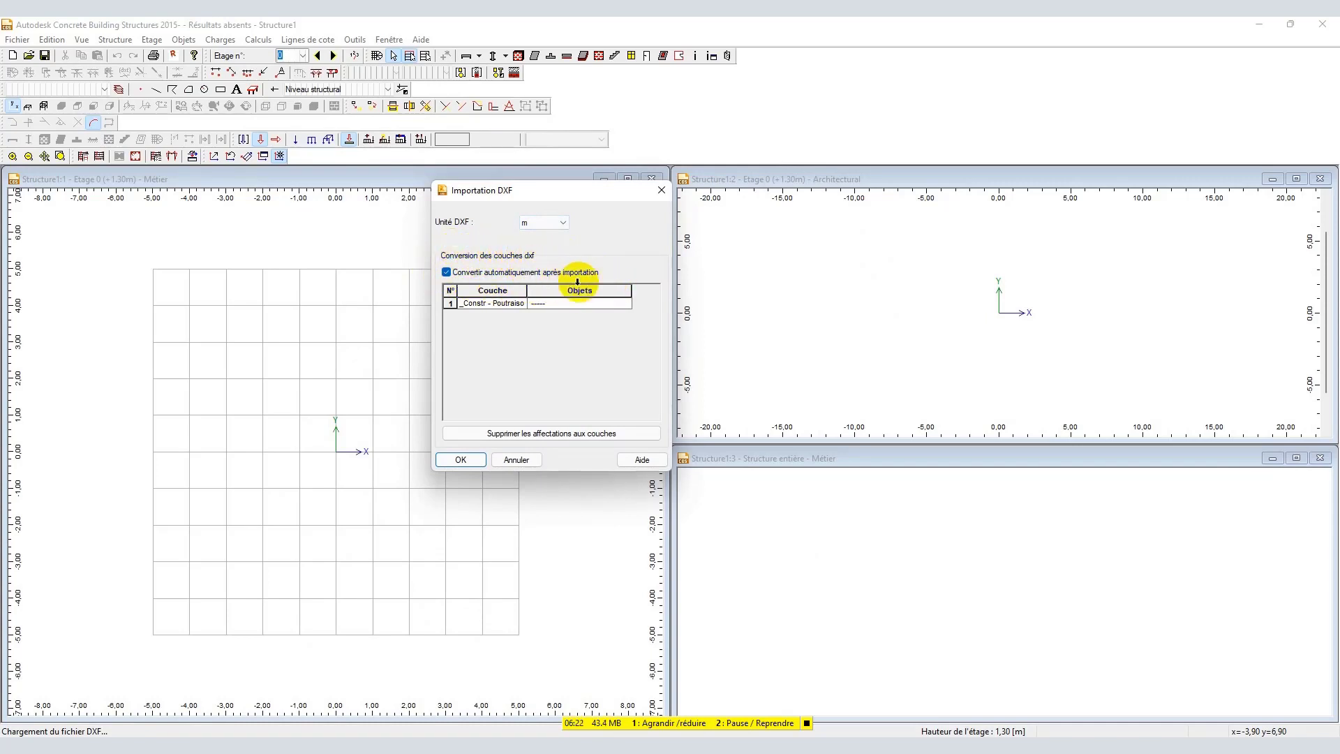
pyautogui.click(454, 457)
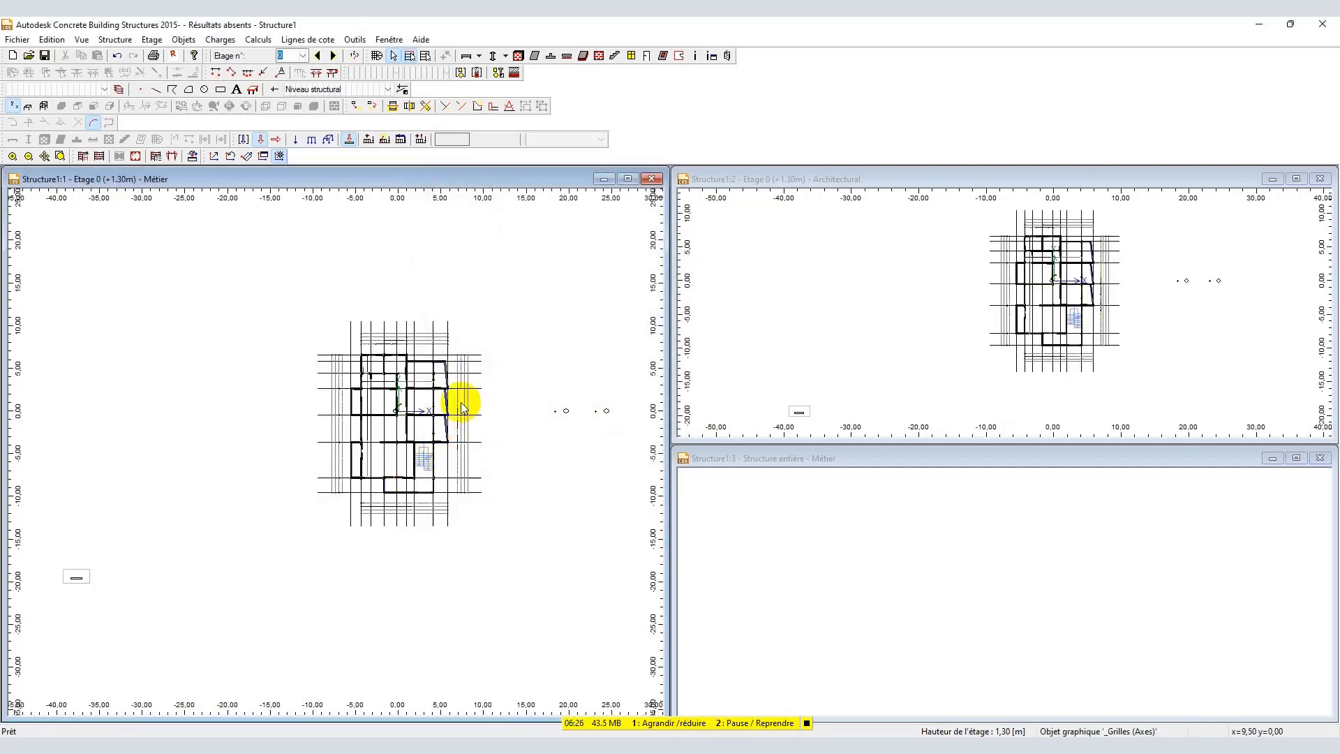
# Examine the walls and openings of the imported Etage 0 plan, selecting two vertical grid axes at its upper-left part and clearing the selection.
pyautogui.scroll(1, 428, 384)
pyautogui.scroll(1, 278, 314)
pyautogui.scroll(1, 233, 290)
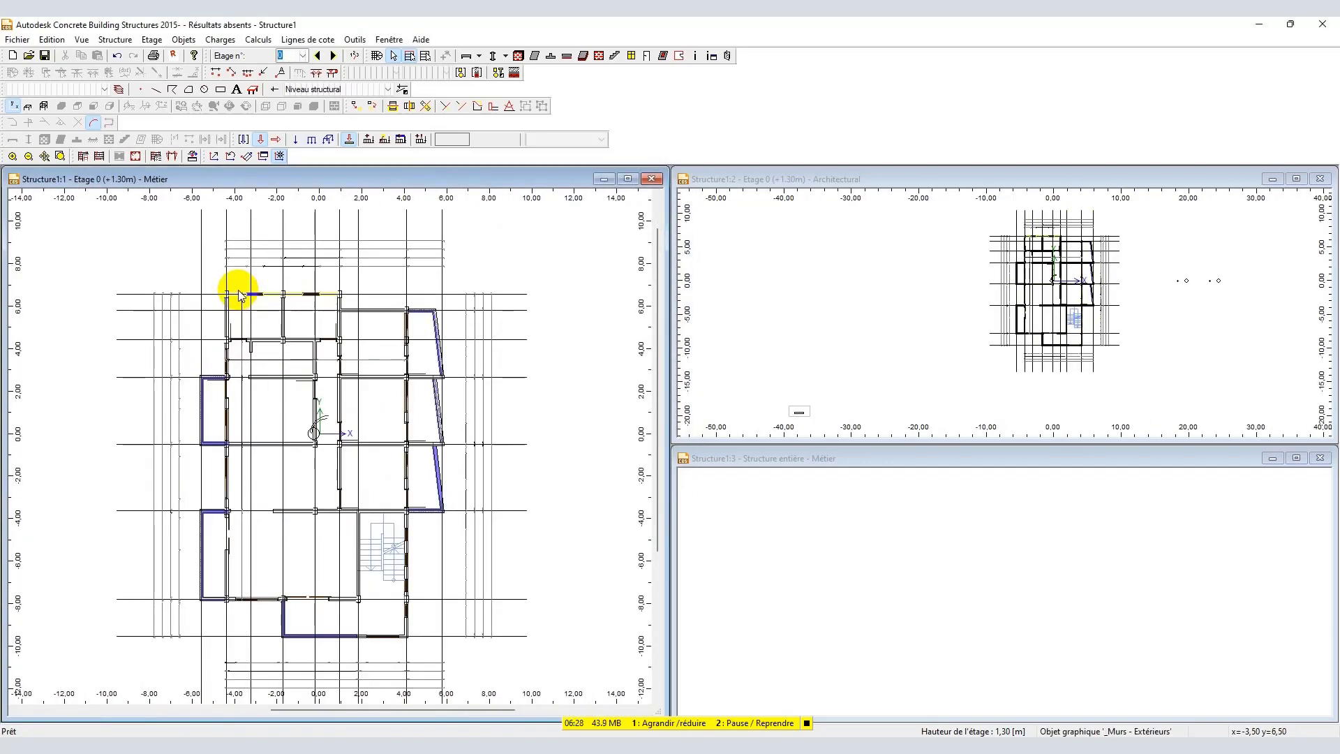
pyautogui.scroll(1, 234, 294)
pyautogui.scroll(1, 238, 321)
pyautogui.scroll(1, 237, 334)
pyautogui.scroll(2, 227, 317)
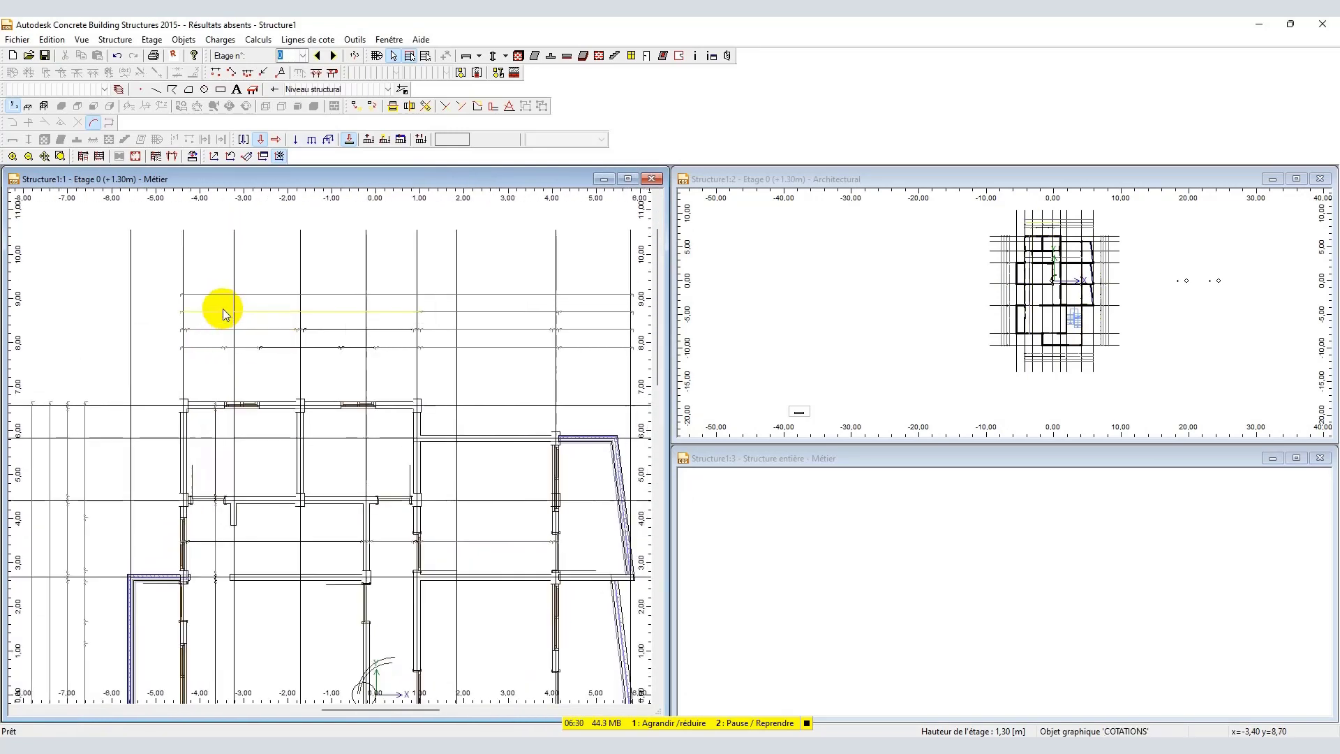
pyautogui.scroll(1, 206, 283)
pyautogui.click(175, 237)
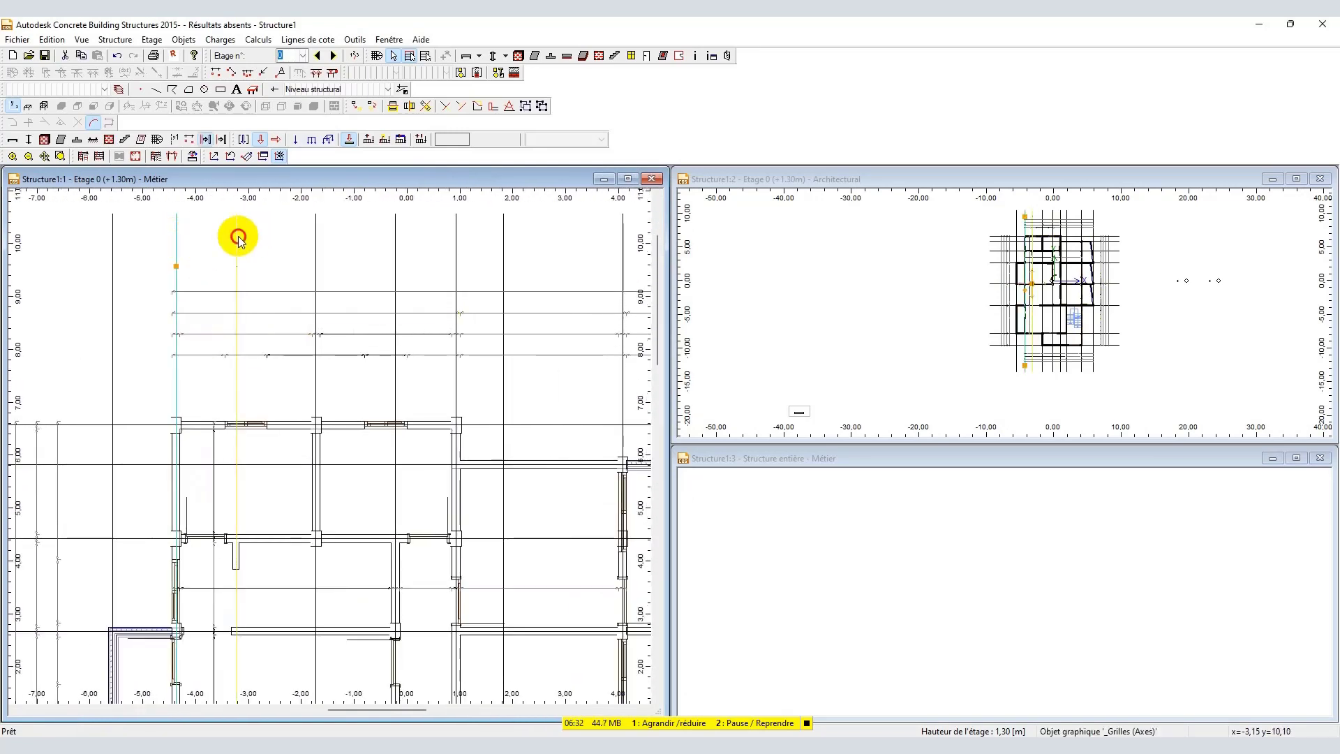
pyautogui.click(237, 234)
pyautogui.scroll(-1, 262, 279)
pyautogui.scroll(3, 244, 398)
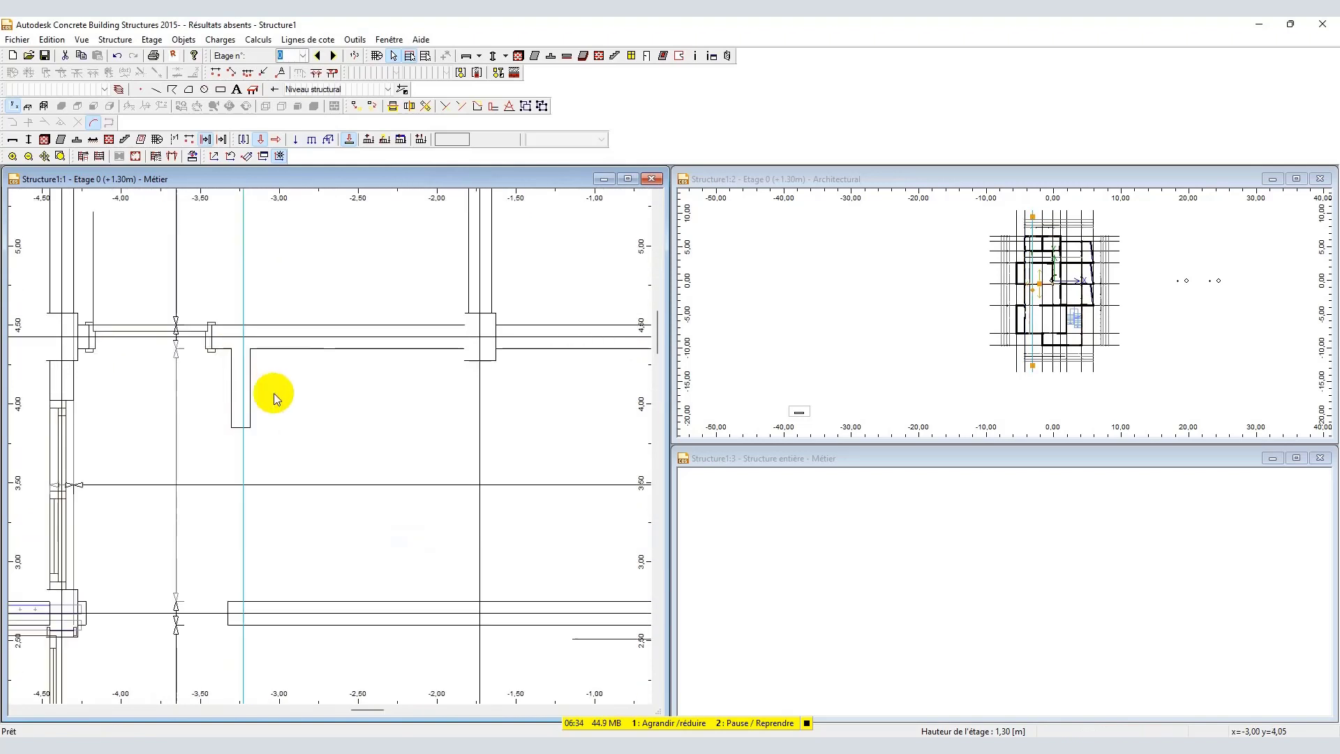
pyautogui.scroll(-5, 277, 388)
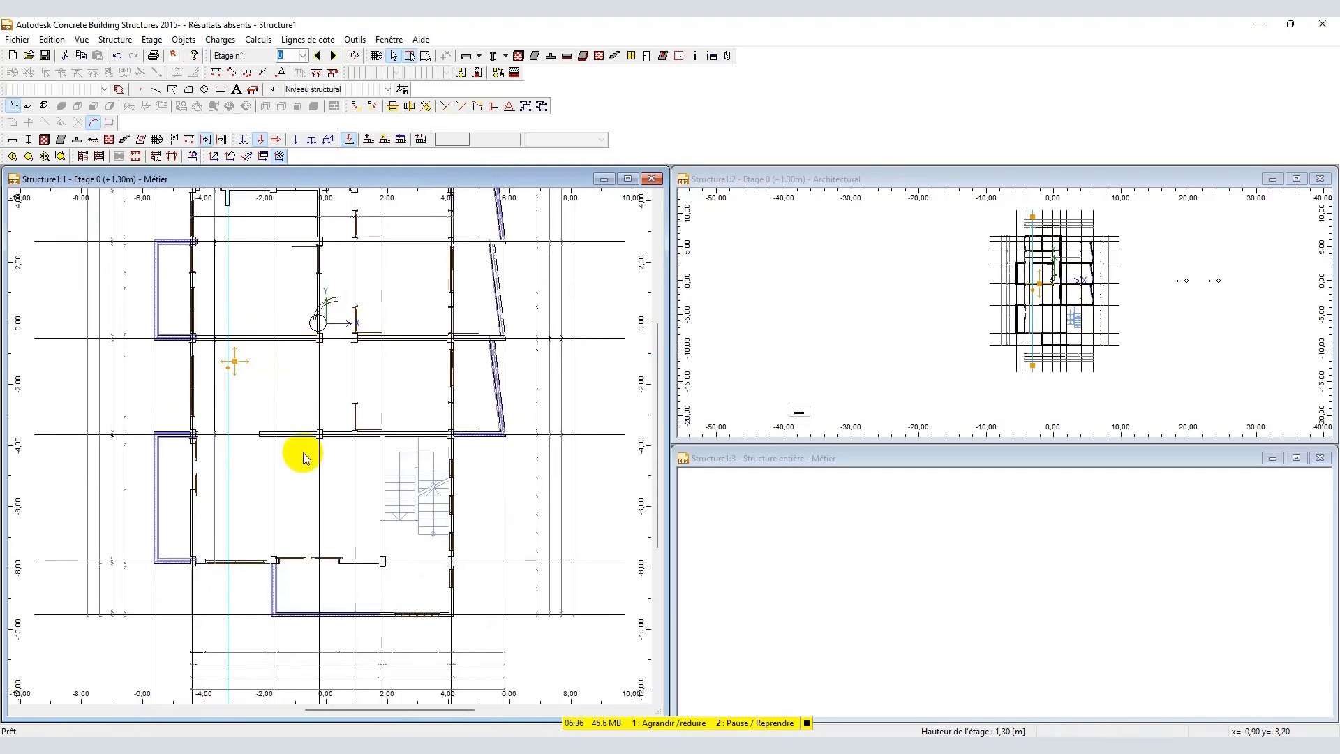
pyautogui.scroll(2, 260, 504)
pyautogui.scroll(3, 199, 375)
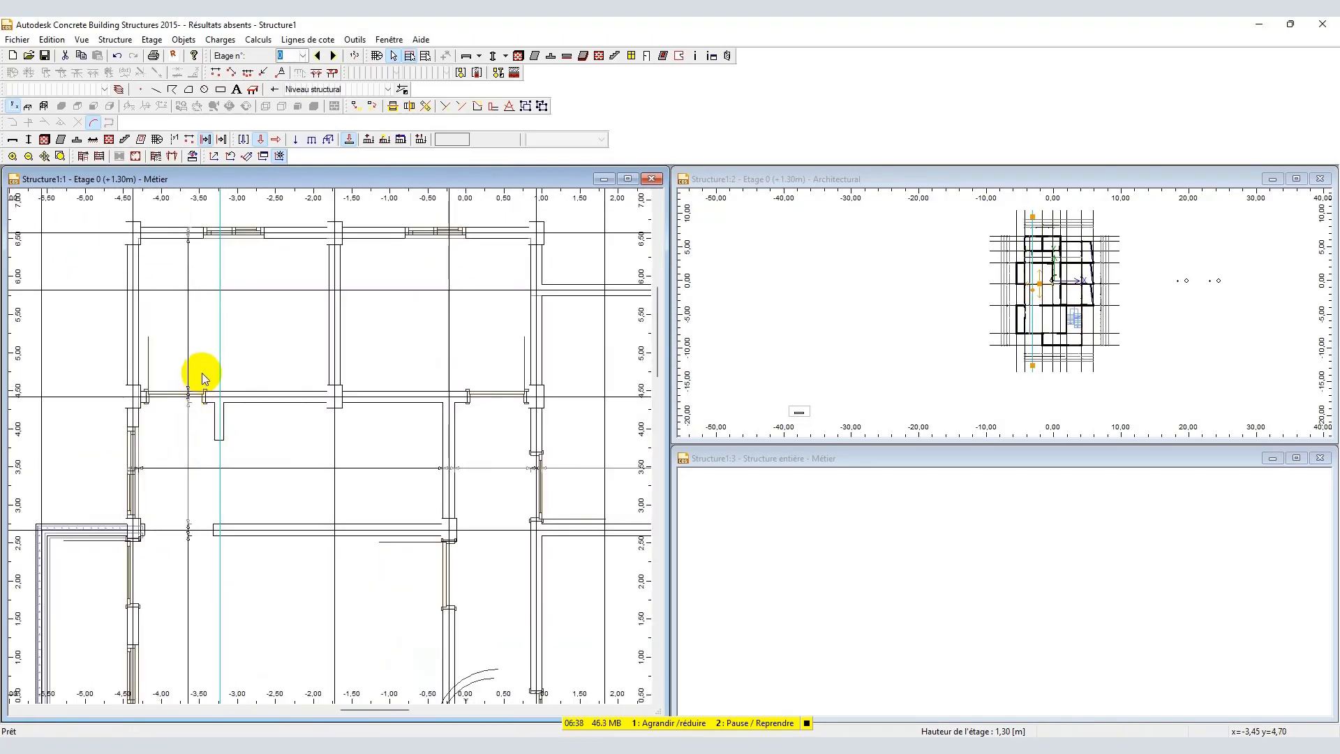
pyautogui.scroll(3, 210, 368)
pyautogui.scroll(-5, 279, 441)
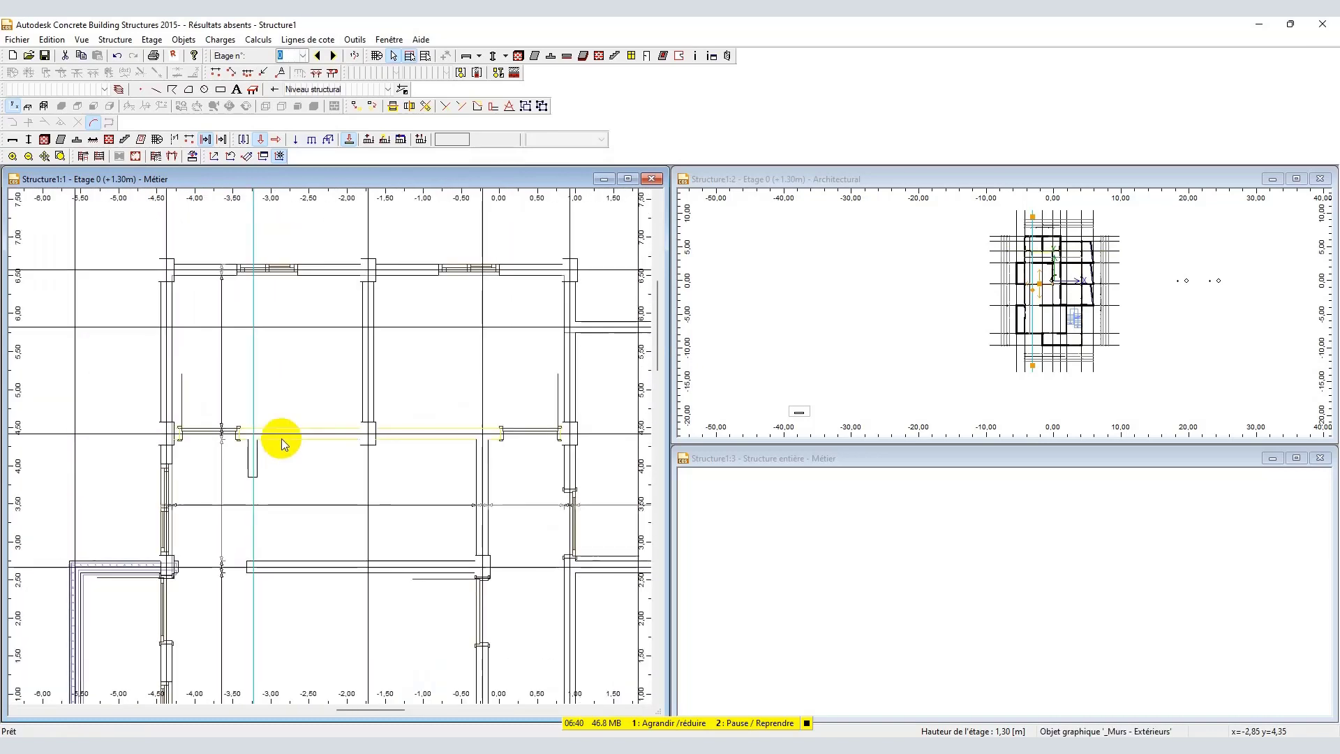
pyautogui.scroll(2, 195, 479)
pyautogui.scroll(-4, 260, 374)
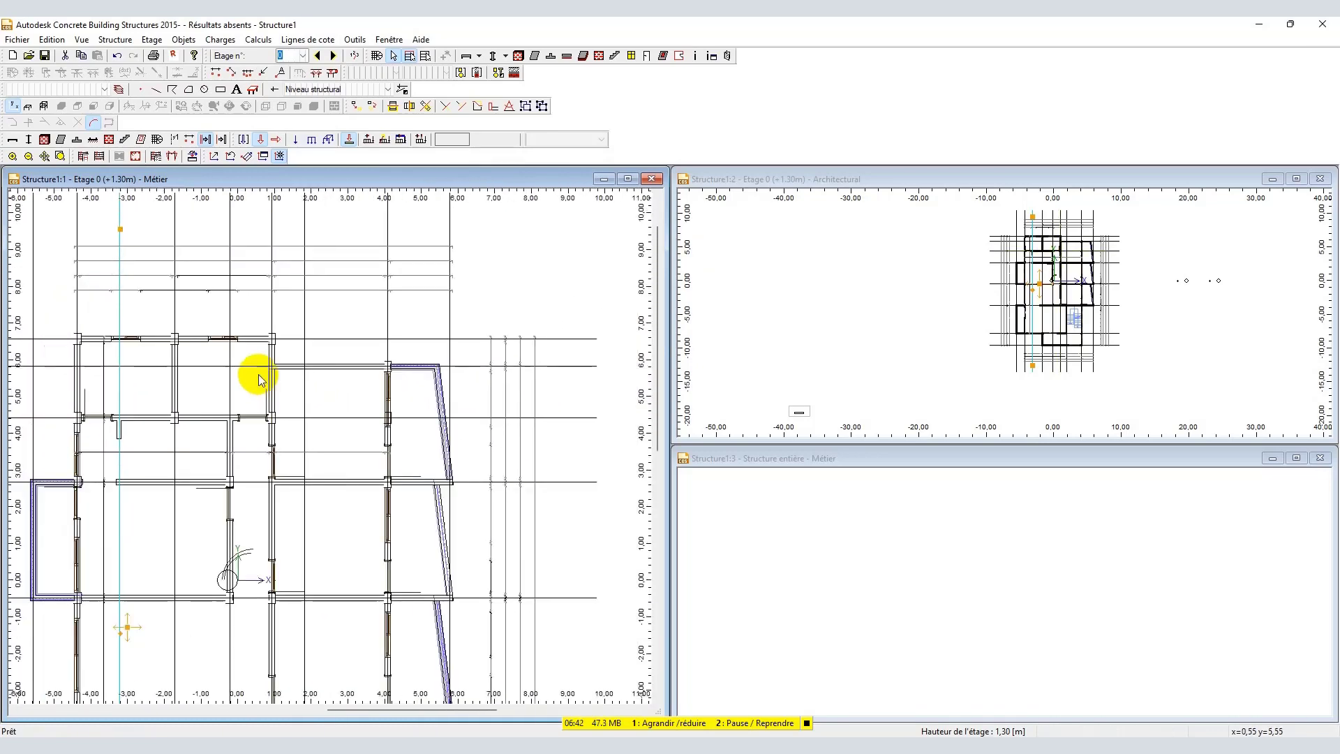
pyautogui.scroll(2, 314, 338)
pyautogui.scroll(-2, 284, 371)
pyautogui.scroll(2, 218, 359)
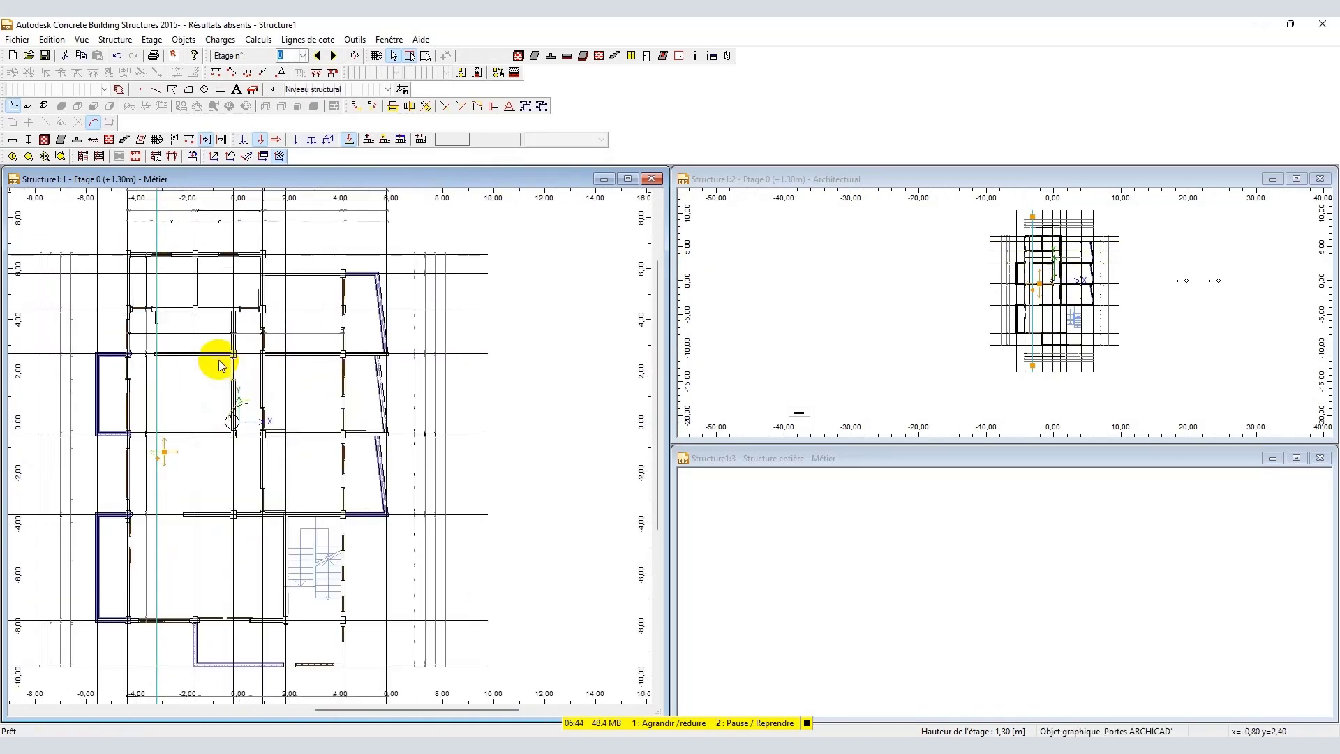
pyautogui.scroll(-2, 304, 378)
pyautogui.scroll(2, 302, 373)
pyautogui.scroll(-3, 305, 376)
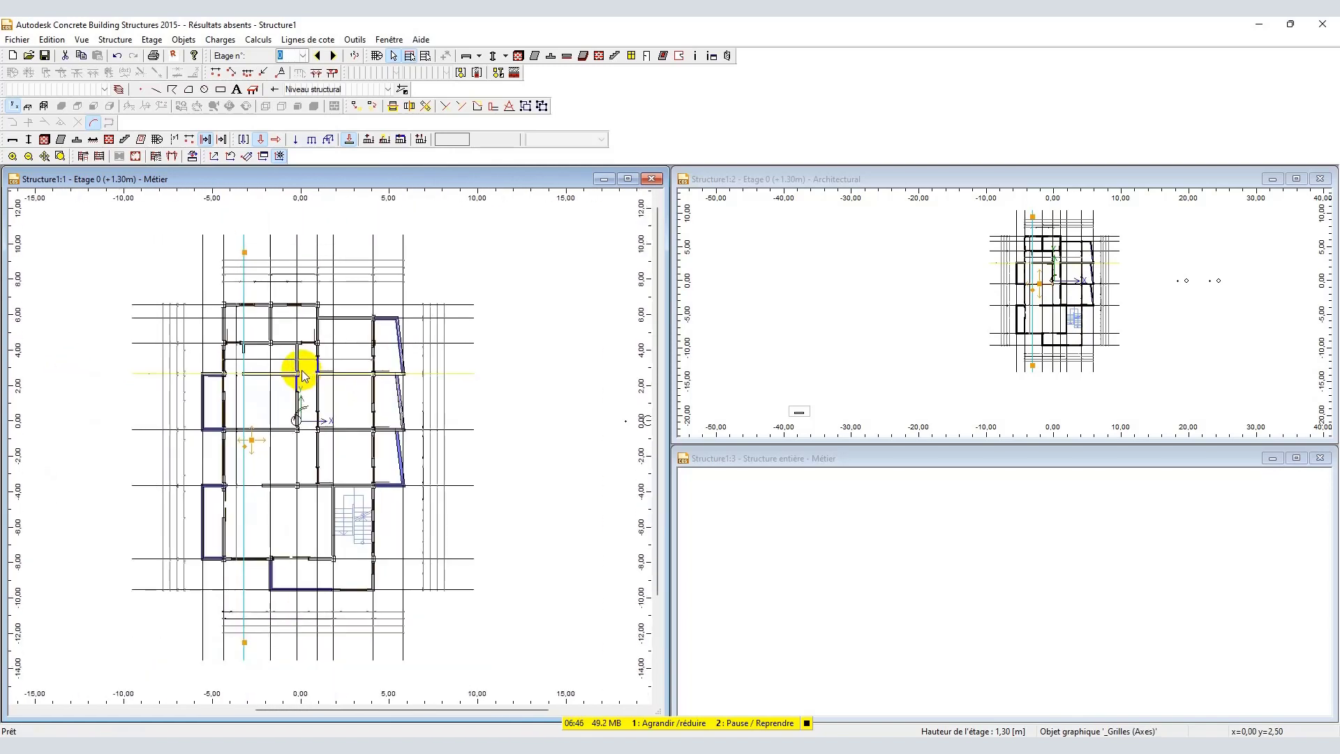
pyautogui.click(540, 384)
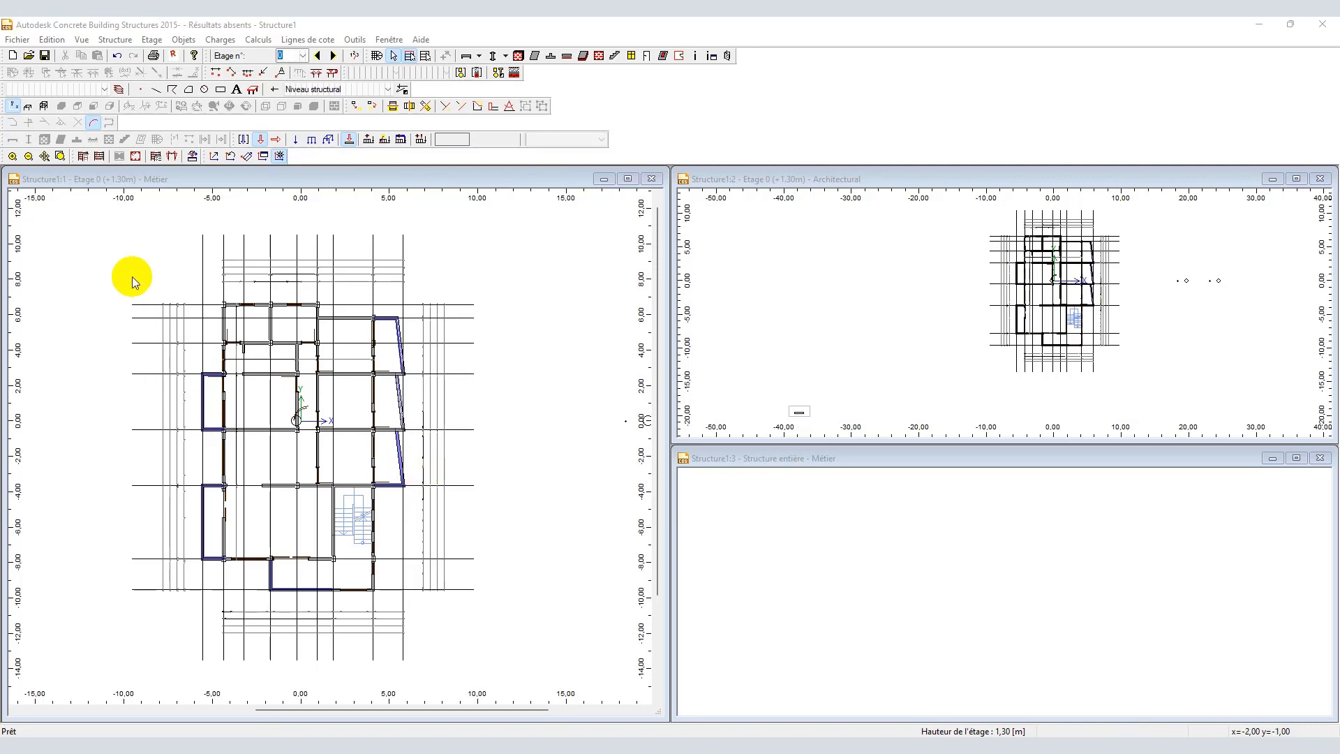
# Inspect how the columns line up with the grid axes from the plan's upper-left corner across the whole storey.
pyautogui.scroll(5, 268, 311)
pyautogui.scroll(3, 210, 330)
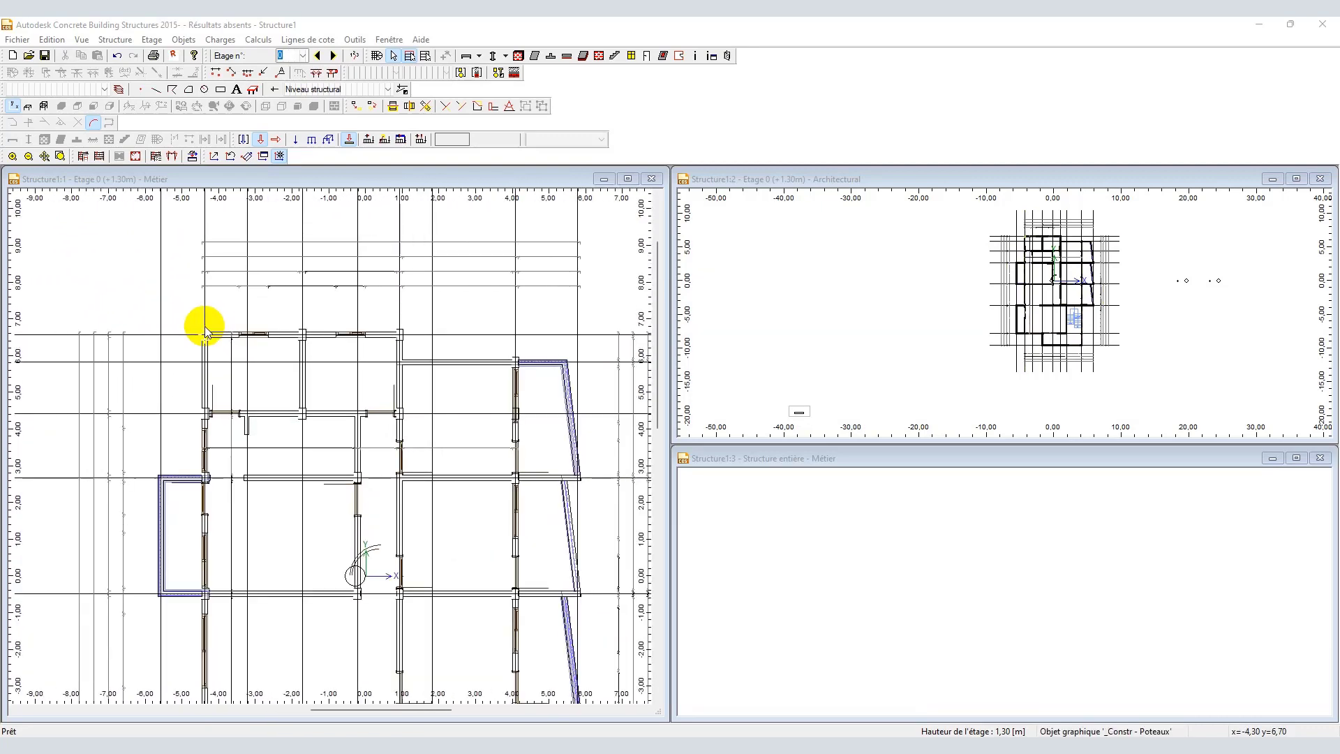
pyautogui.scroll(-4, 209, 332)
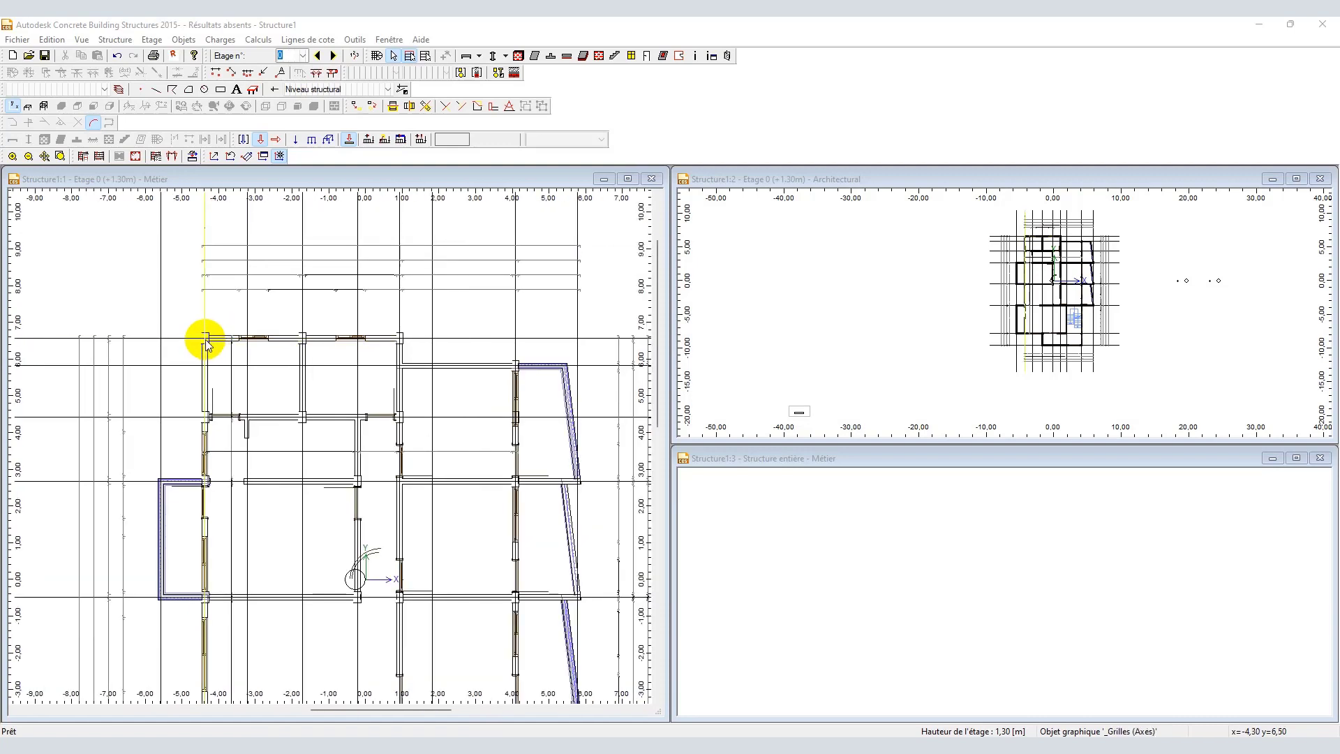
pyautogui.scroll(3, 206, 337)
pyautogui.scroll(-3, 206, 336)
pyautogui.scroll(-3, 206, 334)
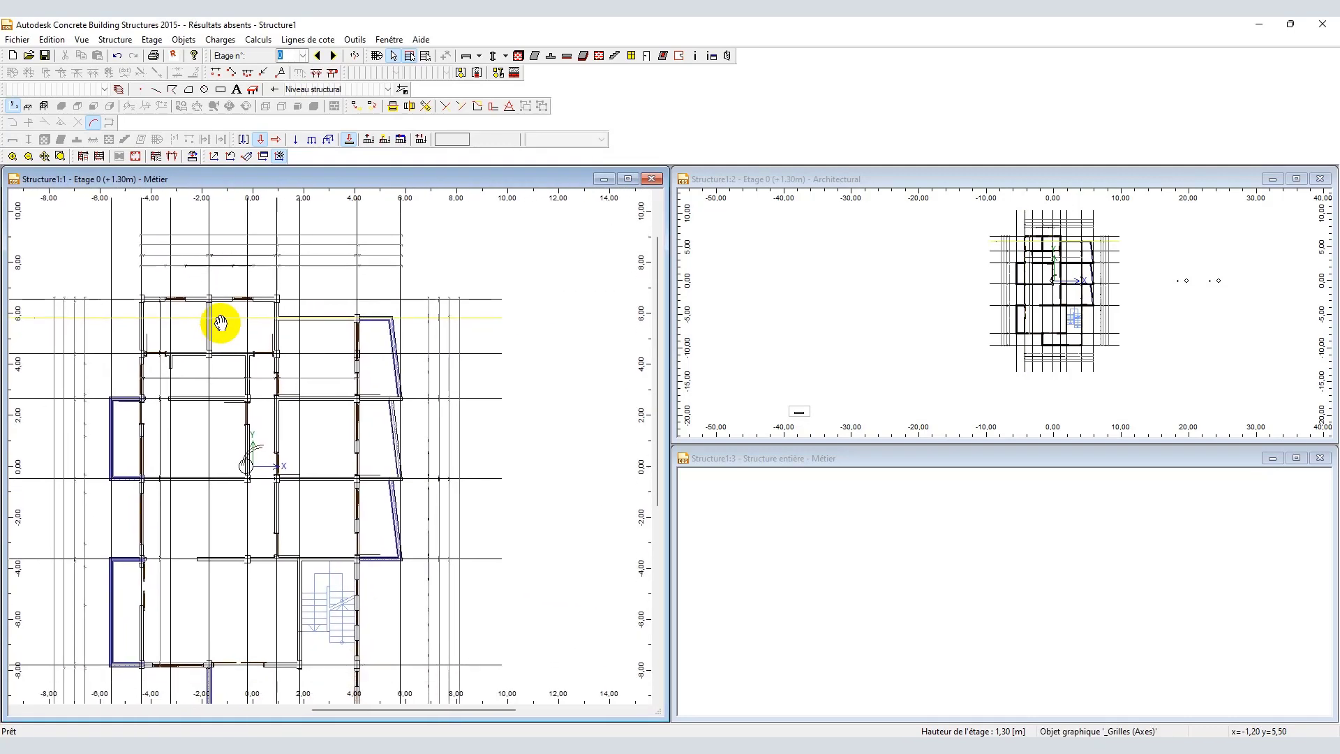
pyautogui.scroll(2, 314, 328)
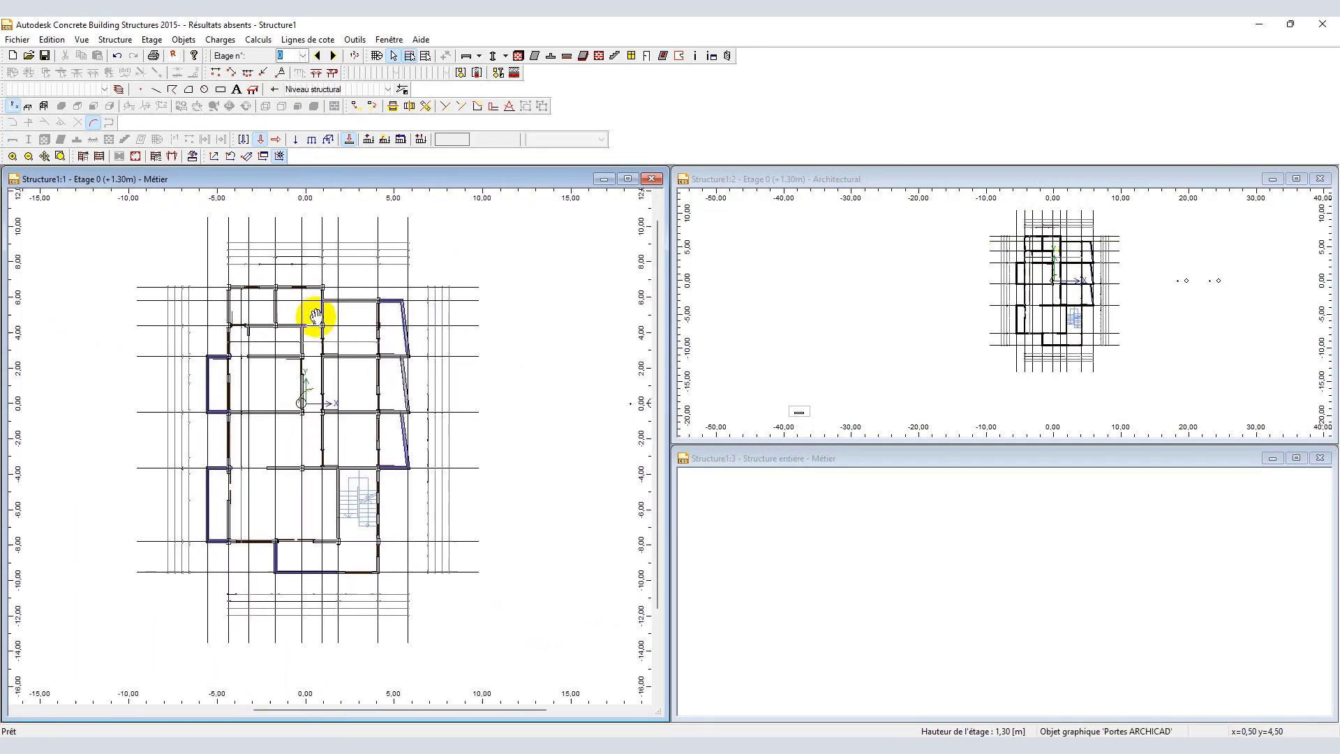
pyautogui.scroll(2, 219, 276)
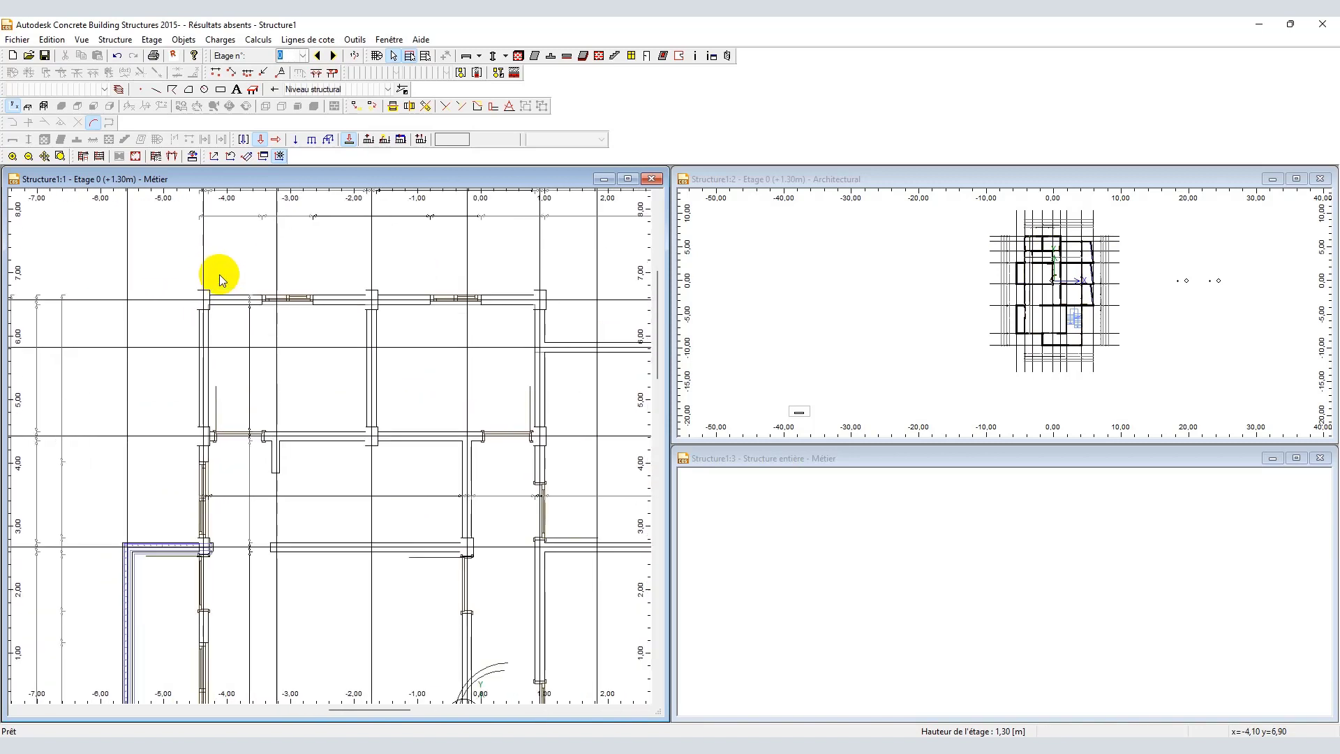
pyautogui.scroll(-2, 216, 277)
pyautogui.moveTo(284, 290); pyautogui.dragTo(202, 308, button='middle')
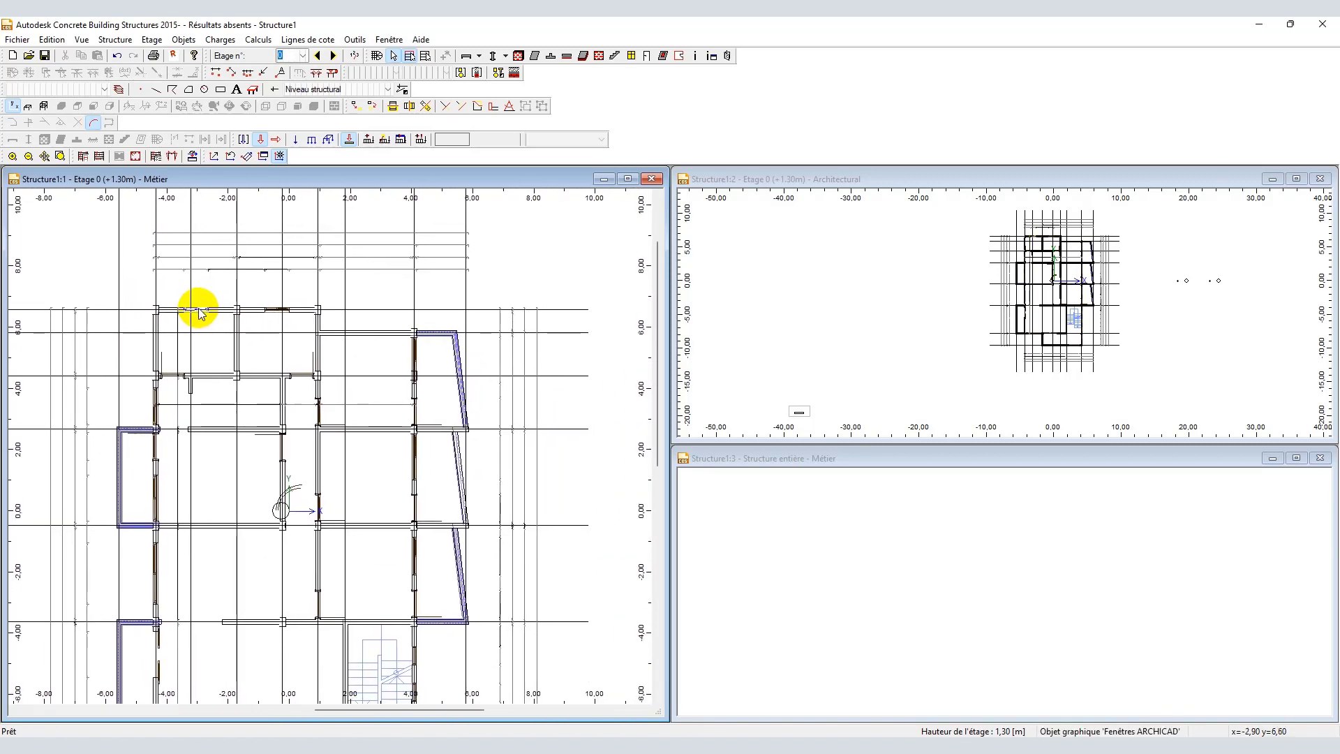
pyautogui.scroll(-3, 155, 321)
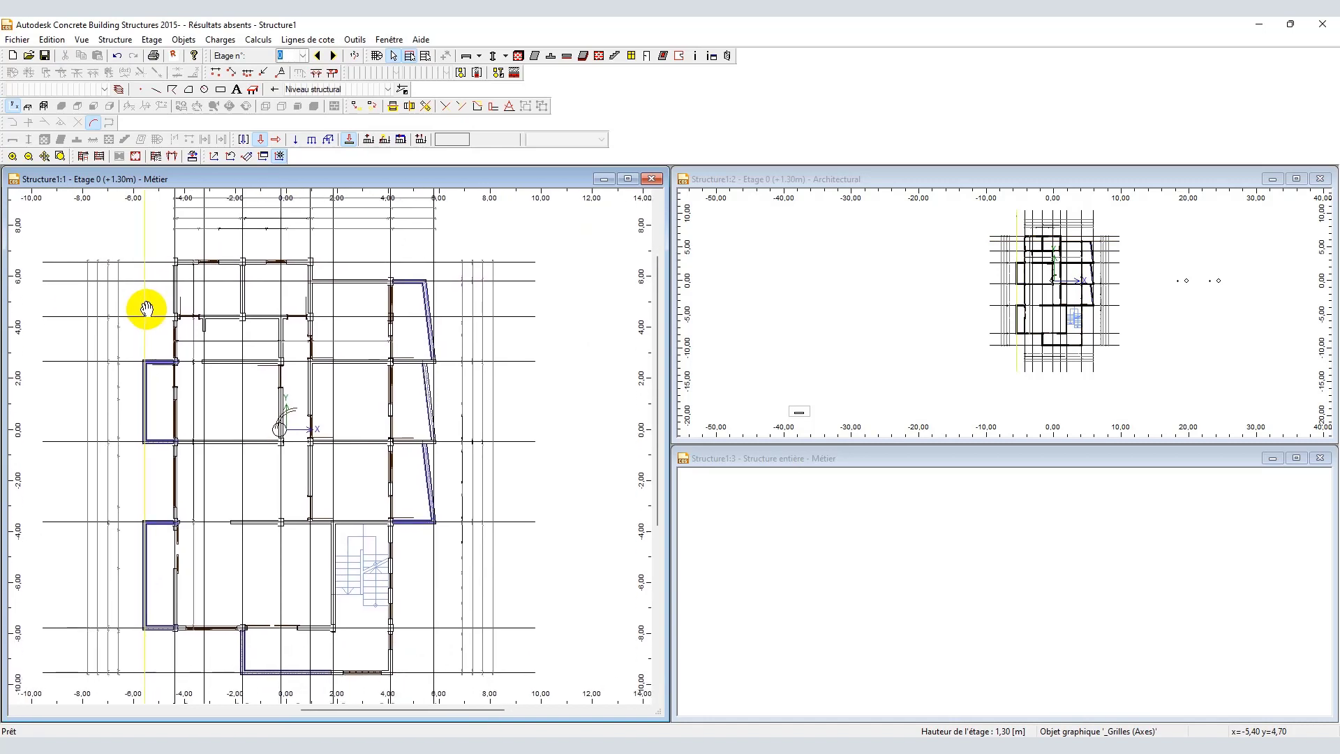
pyautogui.scroll(1, 209, 326)
pyautogui.scroll(-2, 219, 300)
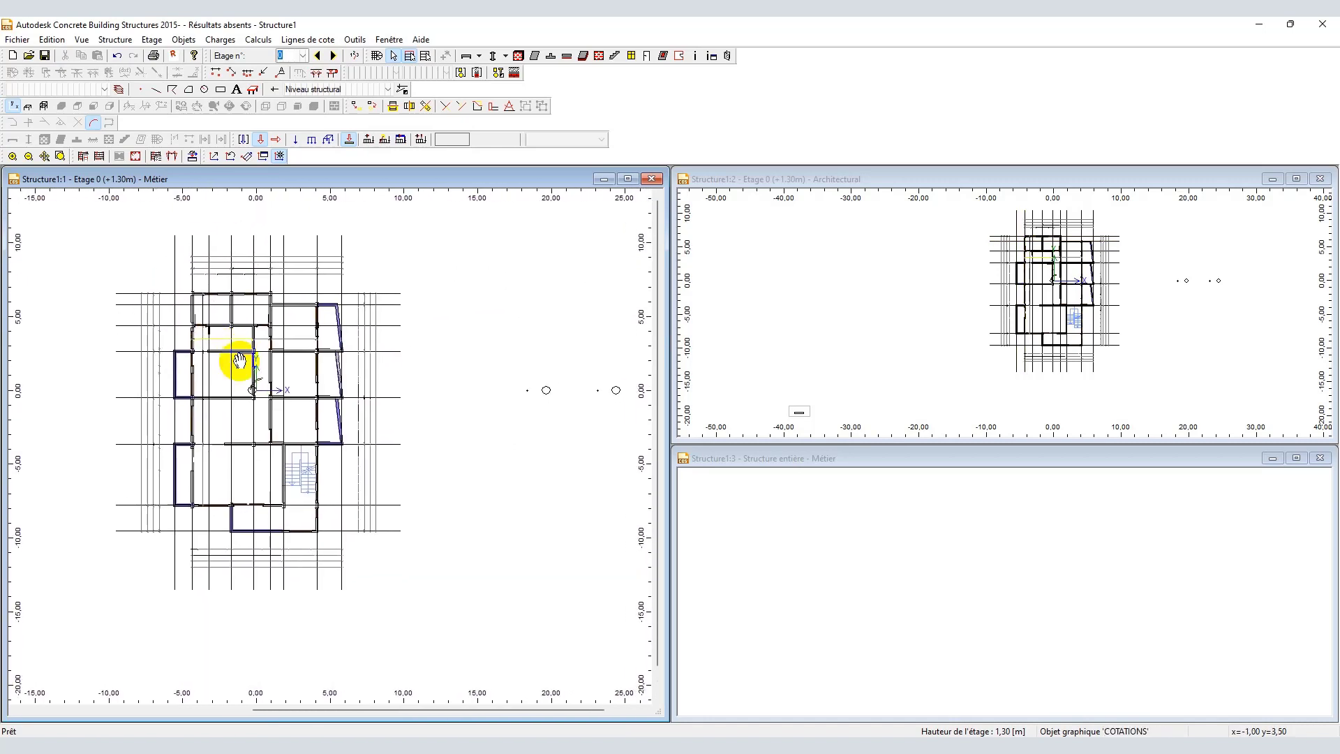
# Examine the exterior walls and their openings along the upper edge of the imported Etage 0 plan.
pyautogui.scroll(1, 214, 314)
pyautogui.scroll(-2, 224, 326)
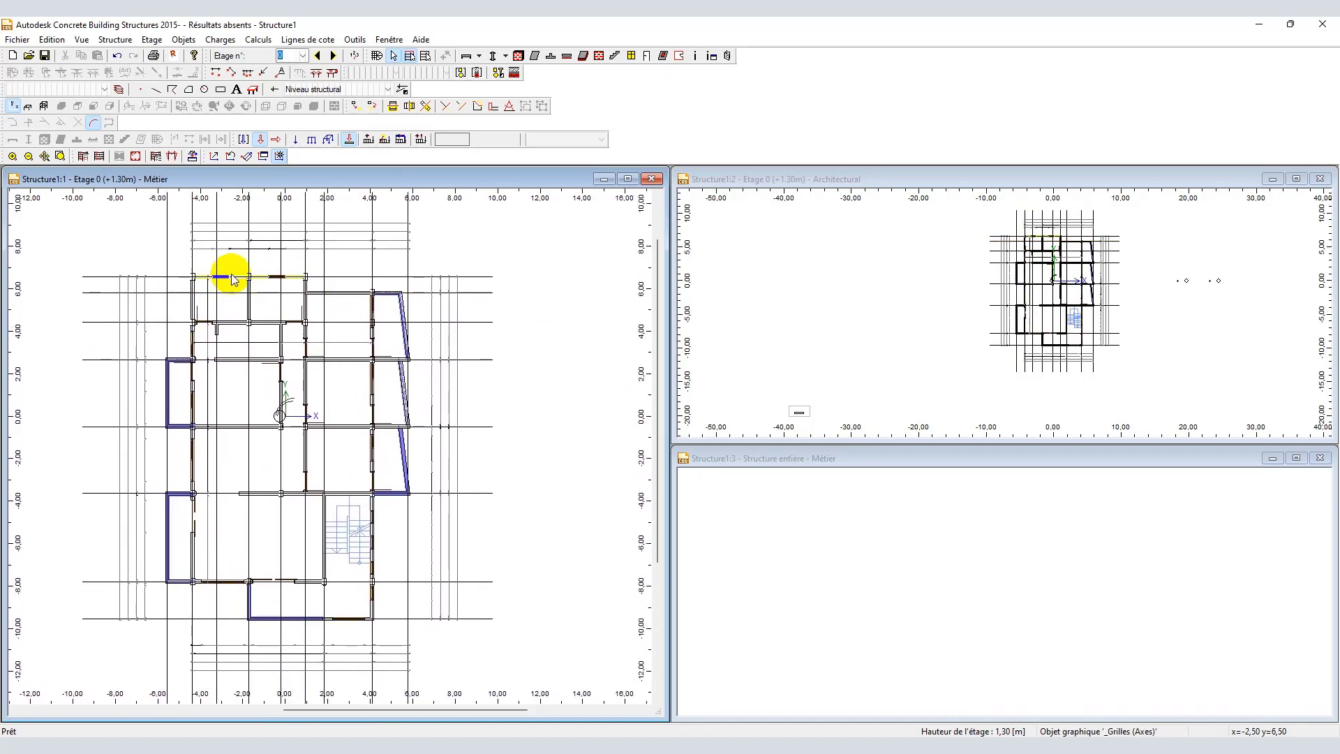
pyautogui.moveTo(224, 275); pyautogui.dragTo(247, 285, button='middle')
pyautogui.scroll(3, 246, 285)
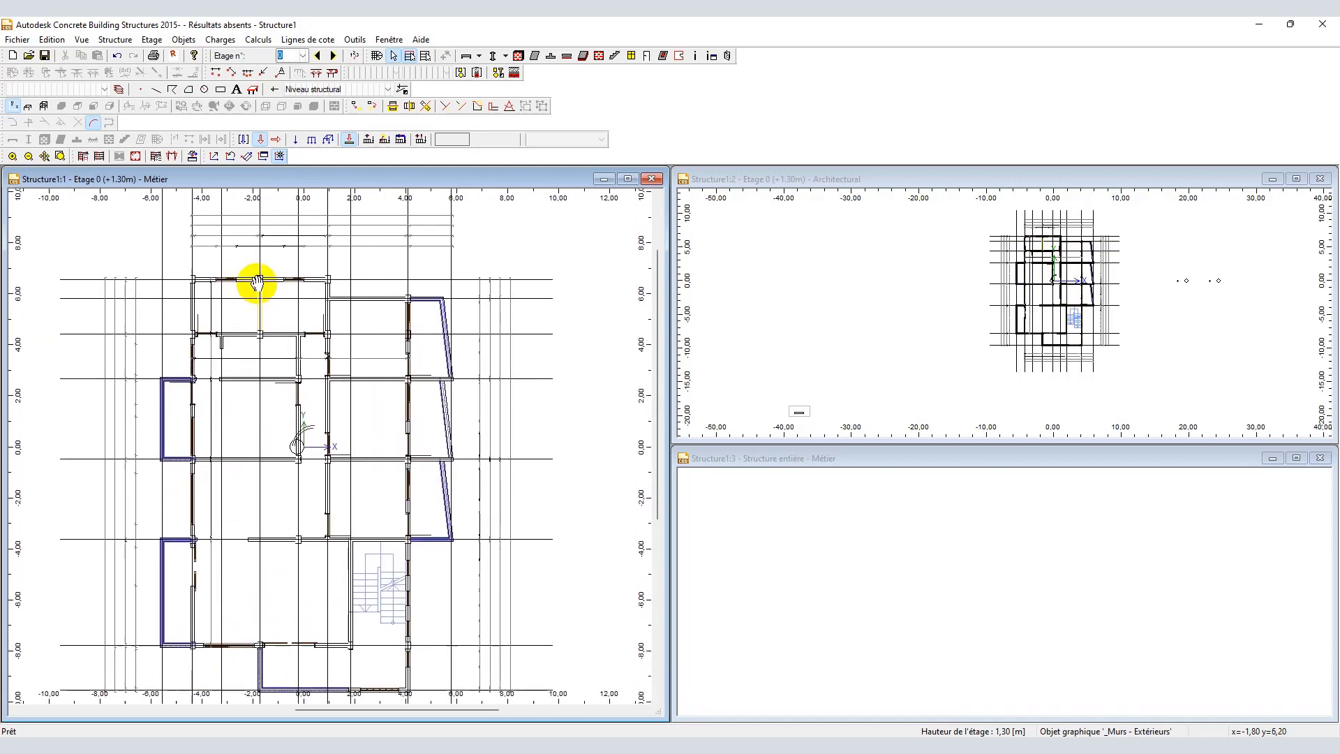
pyautogui.scroll(1, 254, 286)
pyautogui.scroll(-1, 247, 295)
pyautogui.scroll(1, 248, 295)
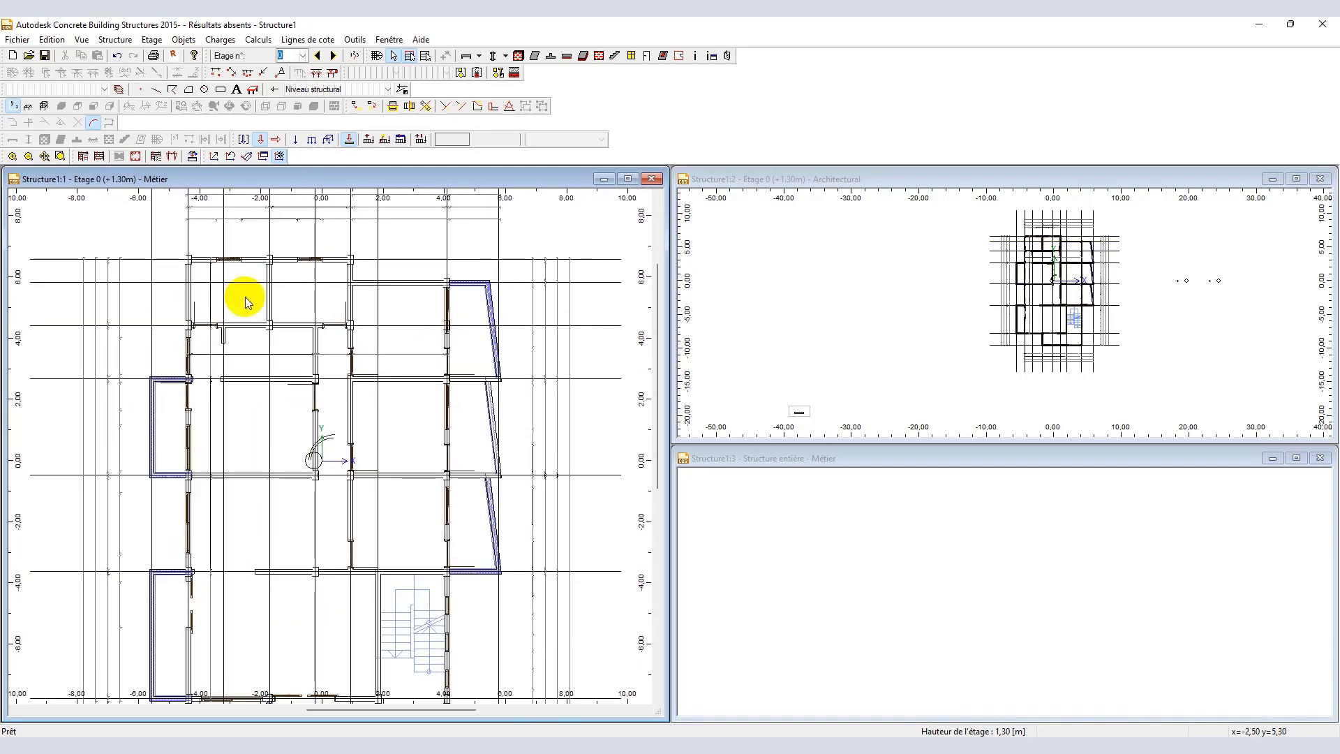
pyautogui.scroll(-2, 249, 301)
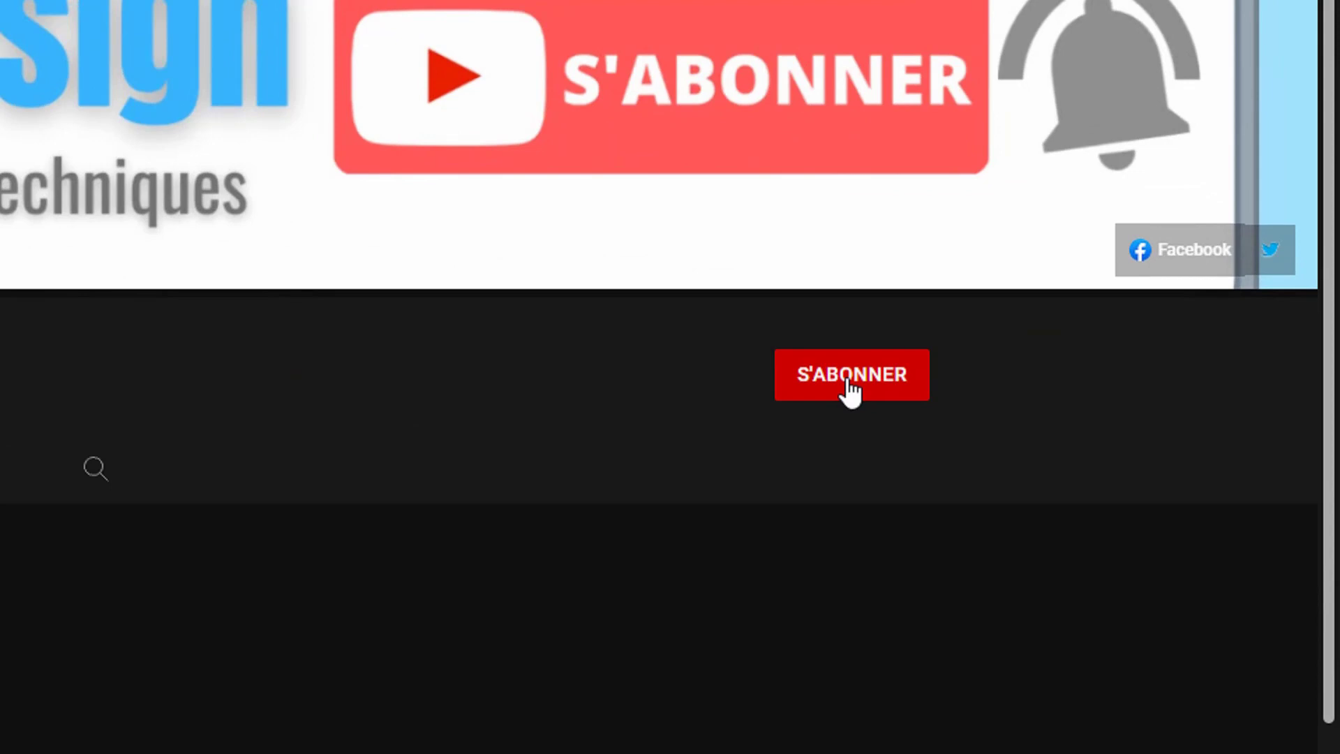
# Subscribe to the channel on its YouTube page and set its notifications to Toutes.
pyautogui.click(851, 391)
pyautogui.click(907, 377)
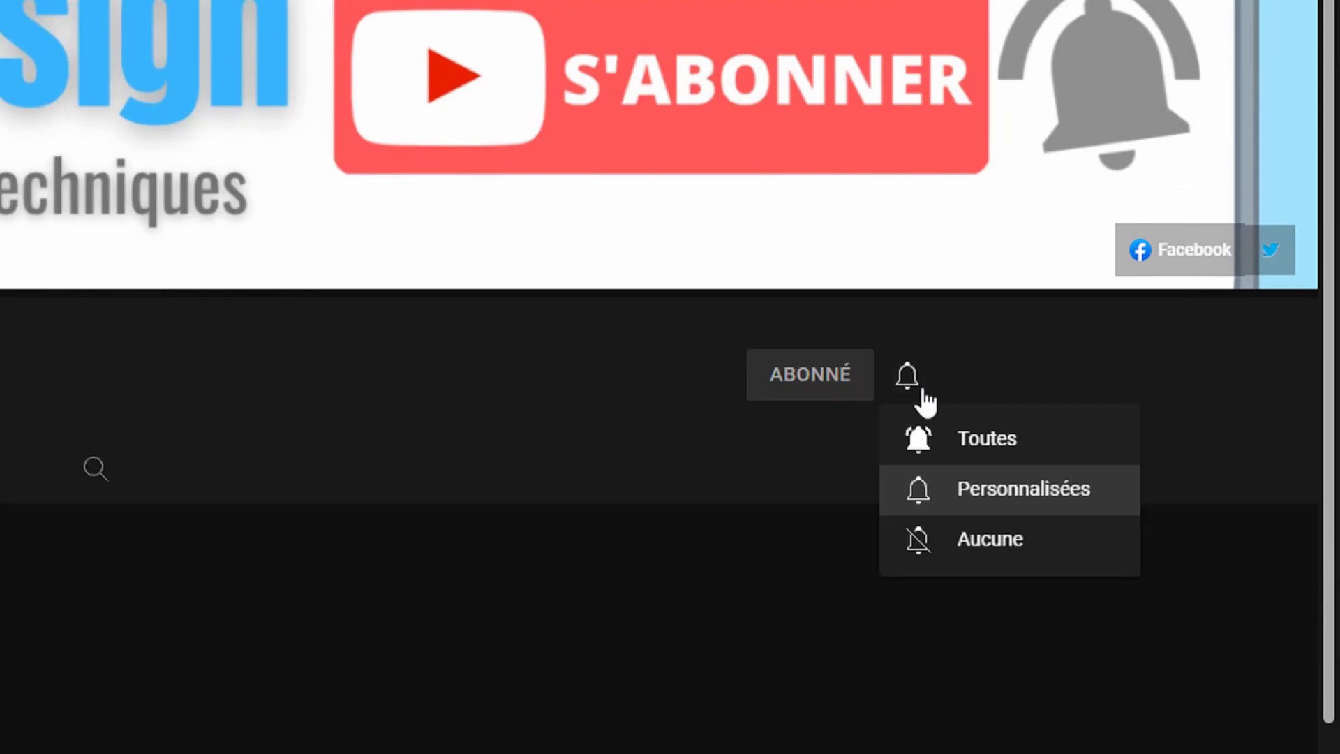
pyautogui.click(963, 437)
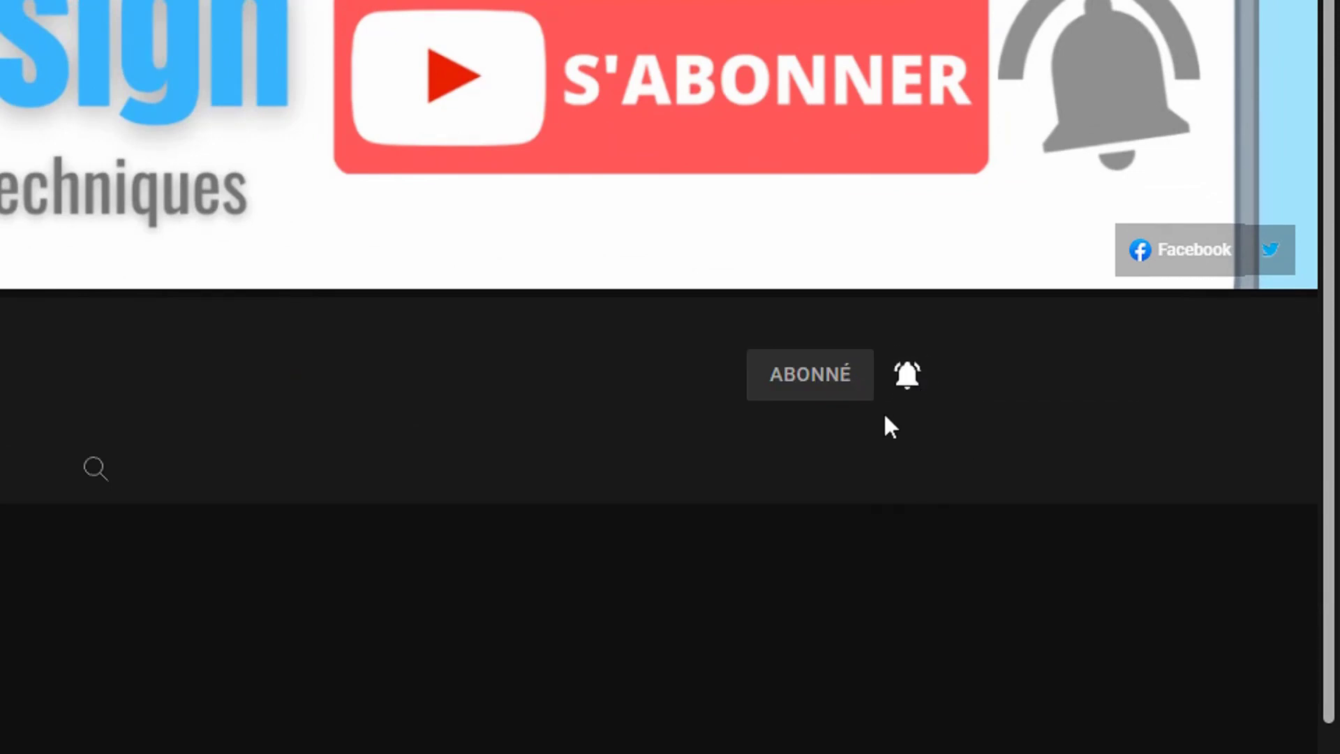